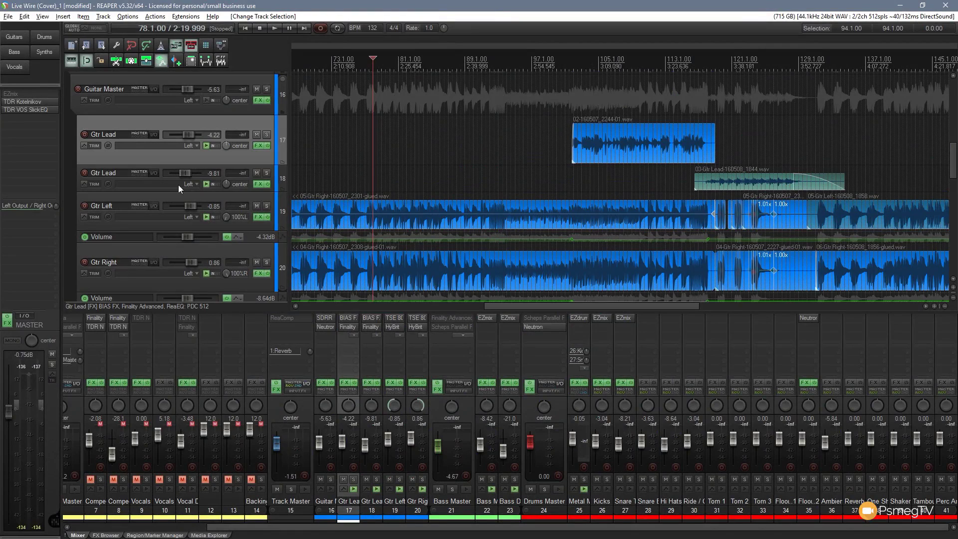
Extend the selection from Gtr Lead through Gtr Right so guitar tracks 17–20 are selected.
shift+click(184, 251)
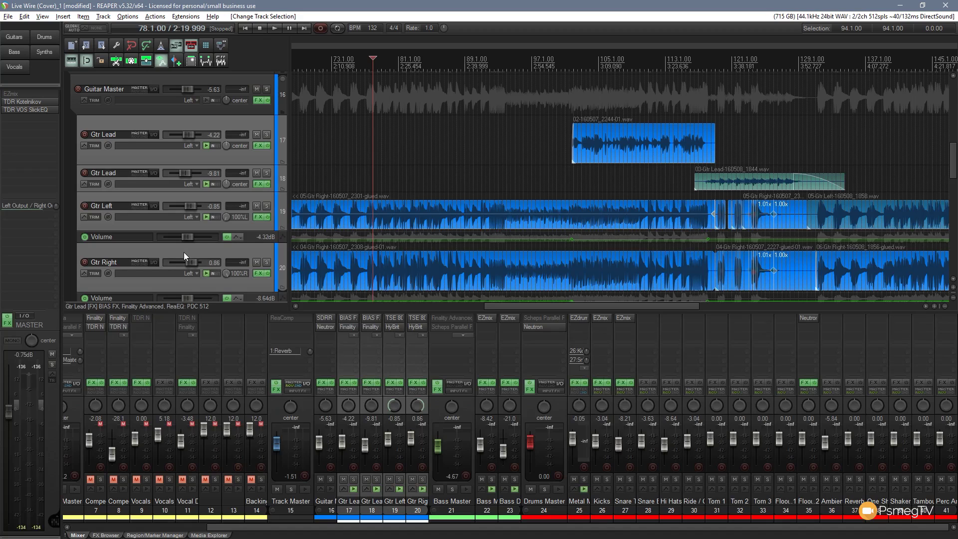
Add the four guitar tracks to Group 1 with Volume, Mute and Solo ticked as master and slave.
right_click(187, 151)
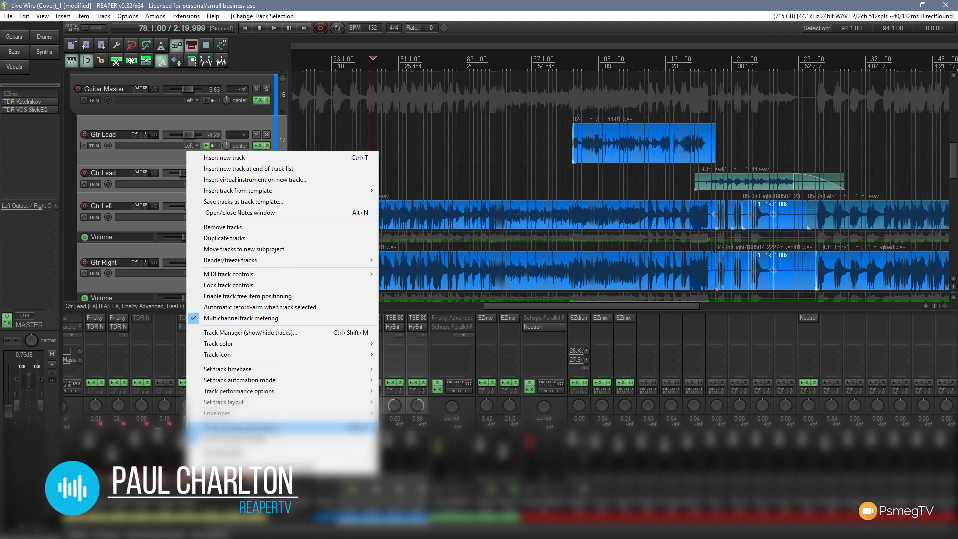
click(279, 428)
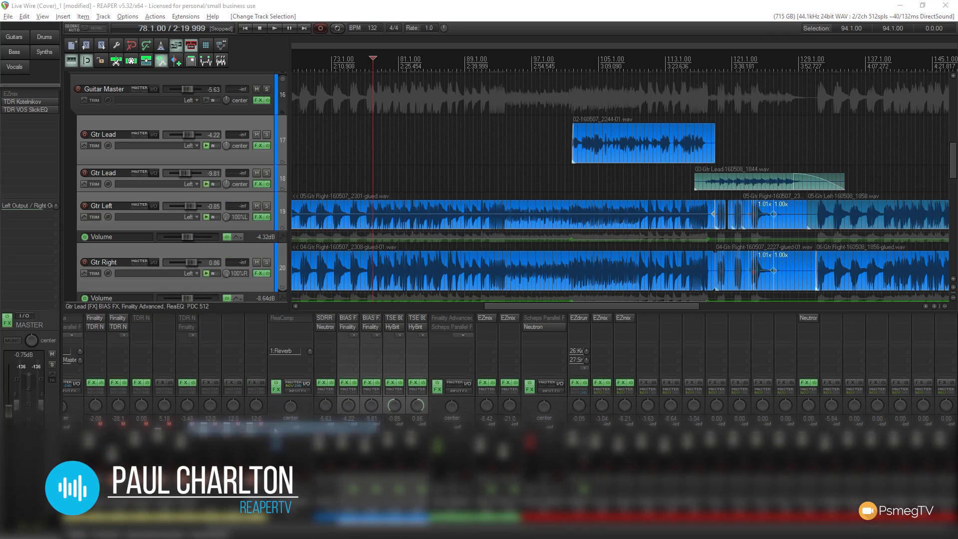
drag(162, 166, 396, 84)
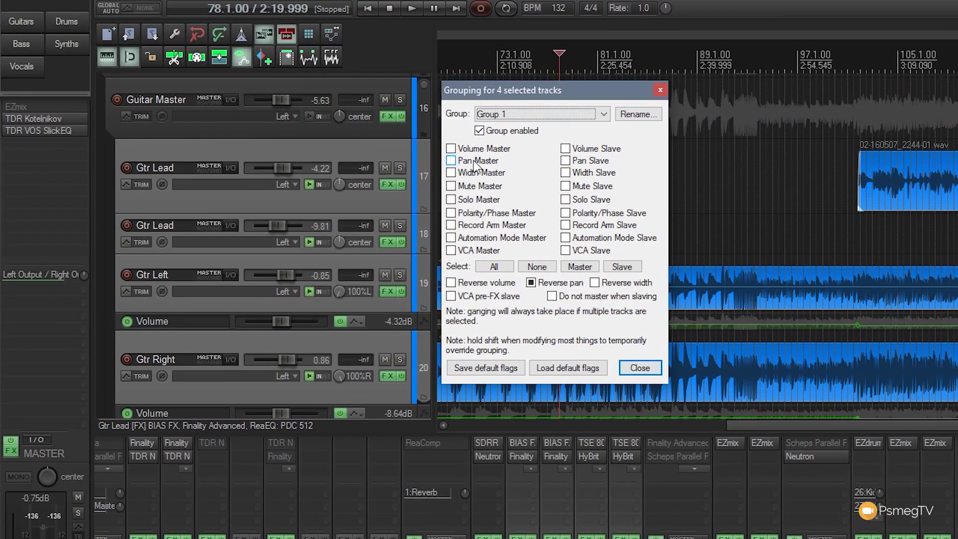
click(480, 148)
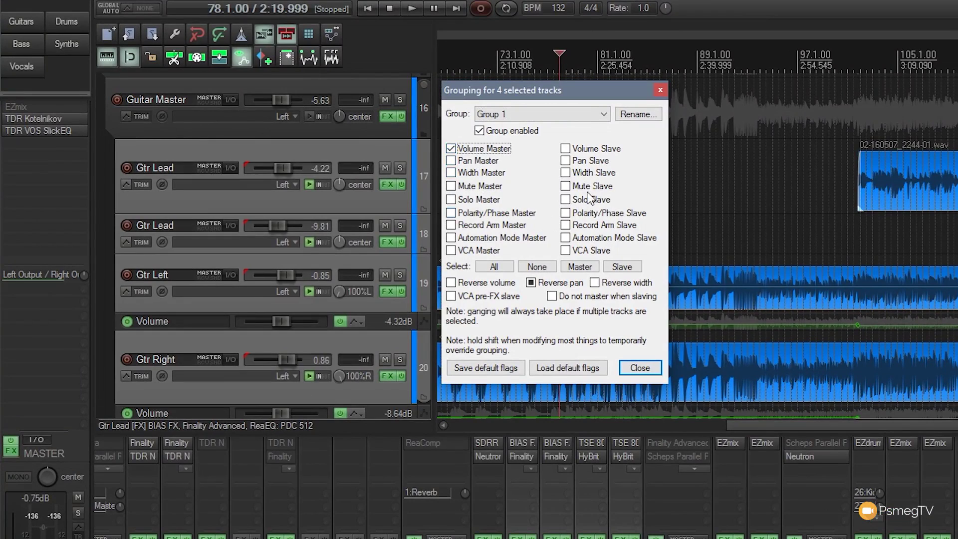
click(597, 148)
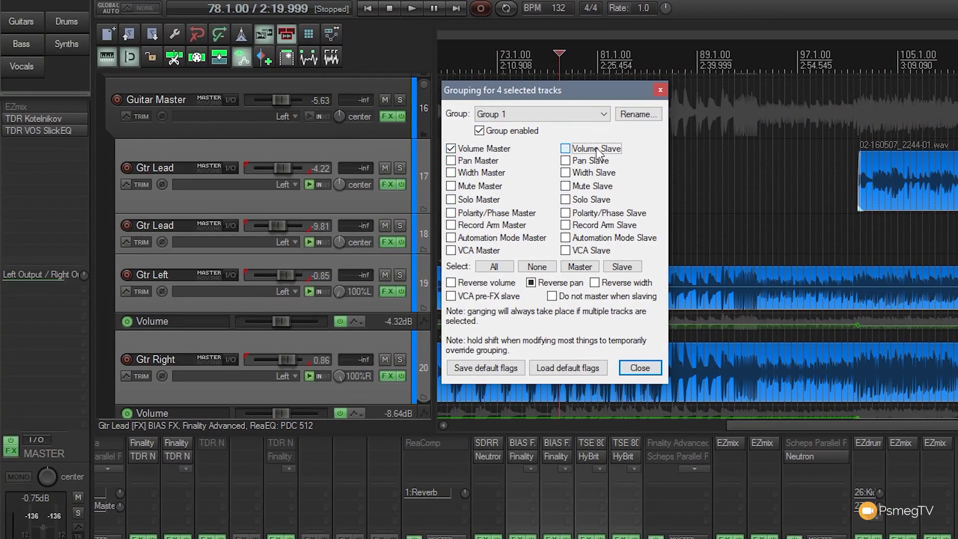
click(481, 188)
click(478, 202)
click(598, 202)
click(596, 186)
click(649, 369)
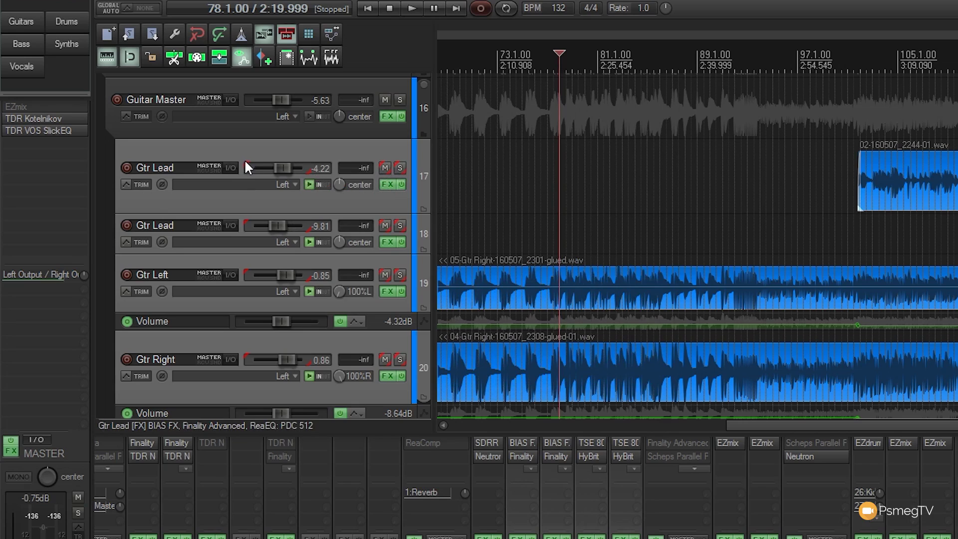
Test group solo and mute on Gtr Lead, then lower the grouped faders to -5.89 dB on Gtr Lead.
mouse_move(247, 168)
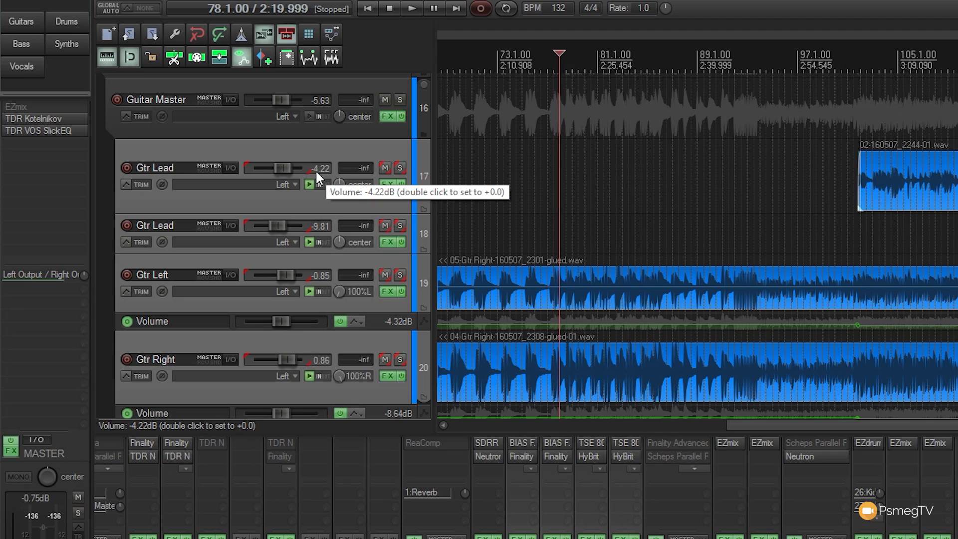
click(399, 168)
click(399, 168)
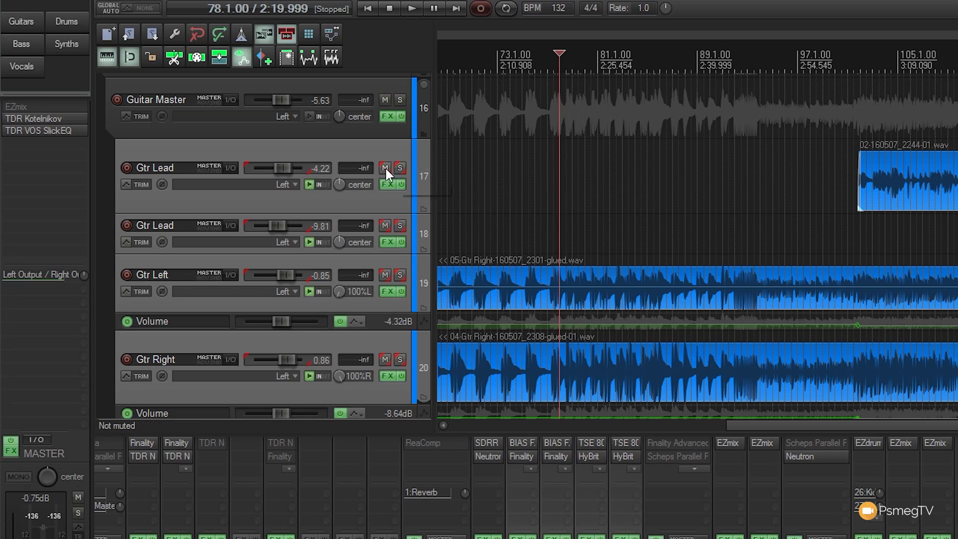
click(385, 168)
click(385, 169)
drag(274, 169, 279, 169)
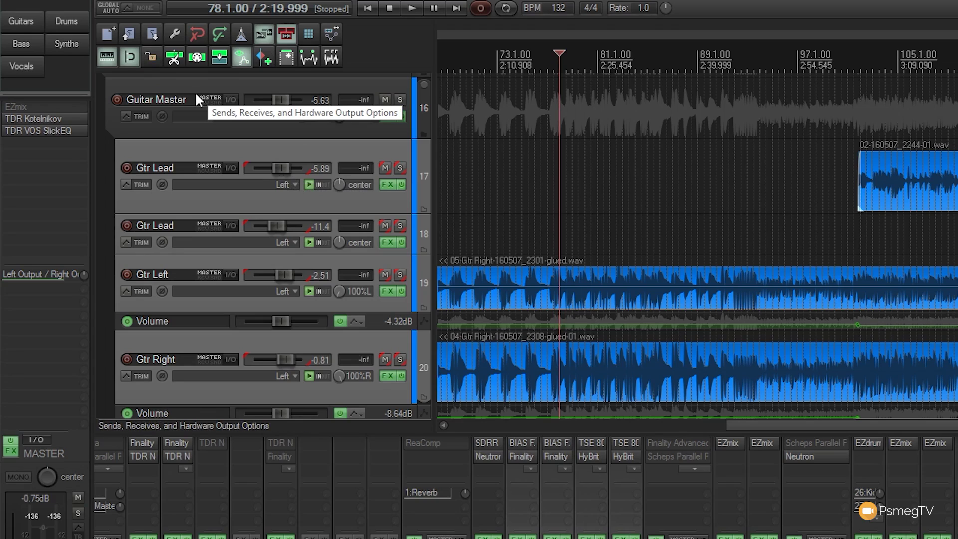
Clear all grouping links on the guitar tracks with None in the grouping parameters.
right_click(272, 205)
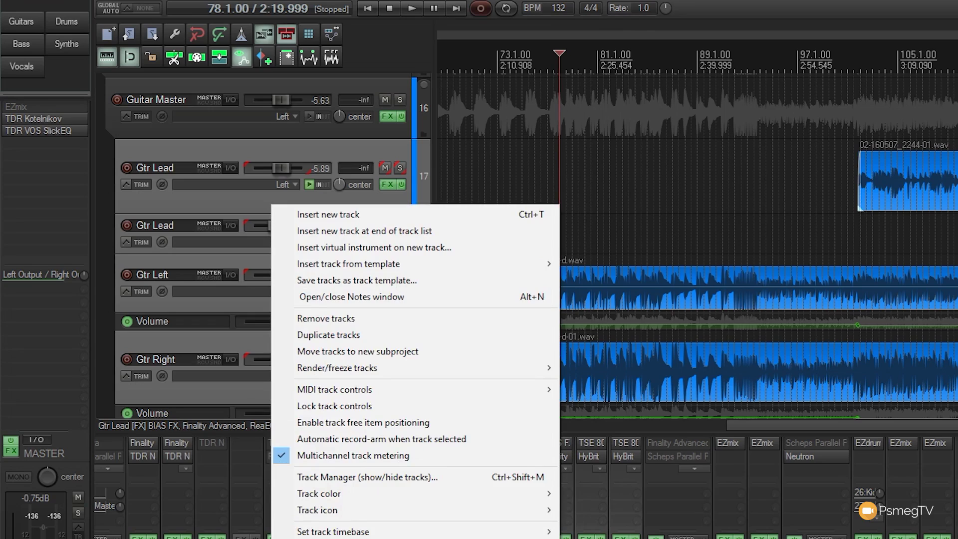
key(shift+g)
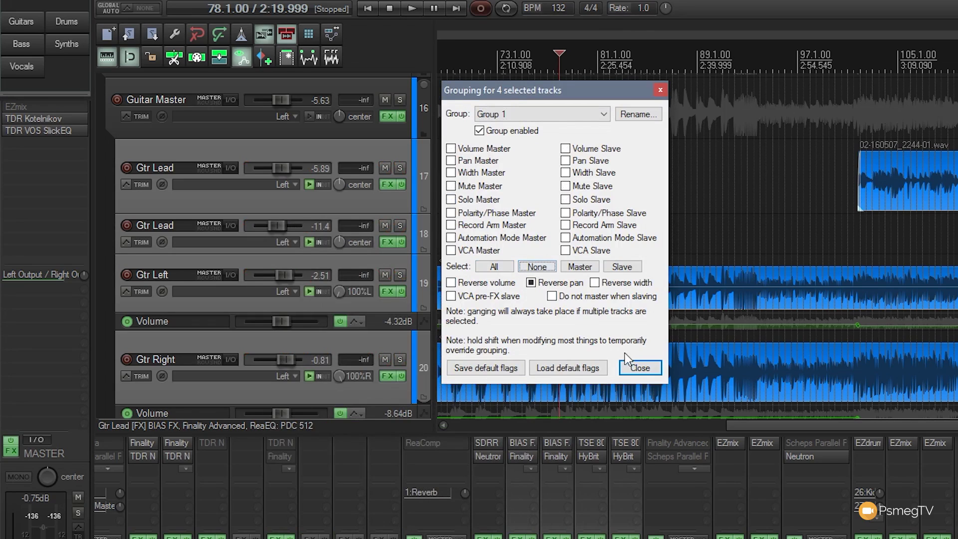
click(640, 368)
Reset both Gtr Lead volume faders to 0.00 dB.
click(383, 195)
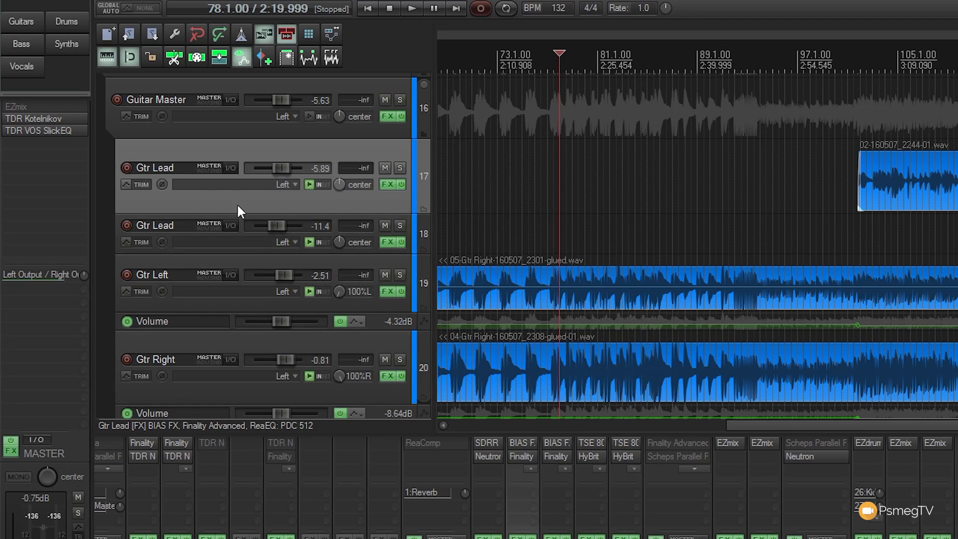
mouse_move(288, 175)
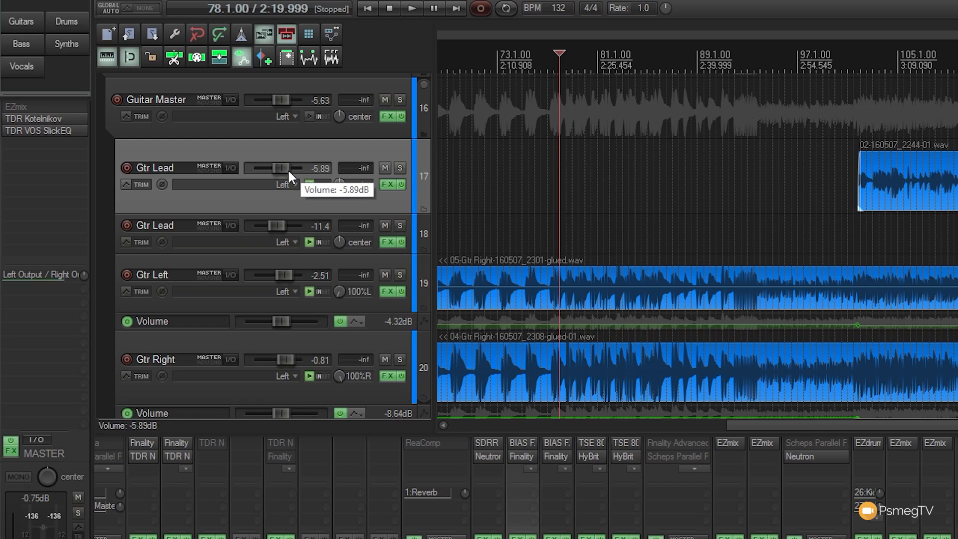
mouse_move(274, 222)
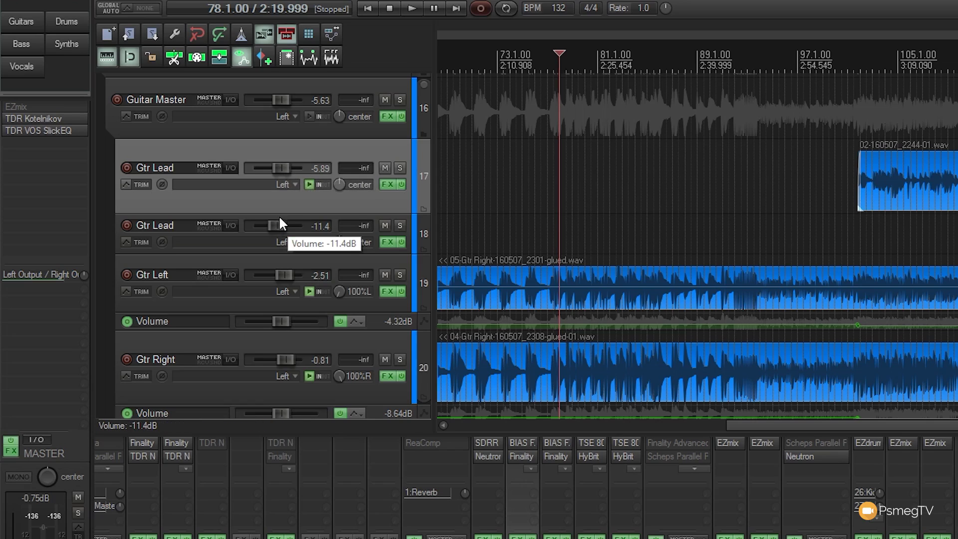
drag(279, 222, 289, 226)
double_click(288, 224)
double_click(286, 168)
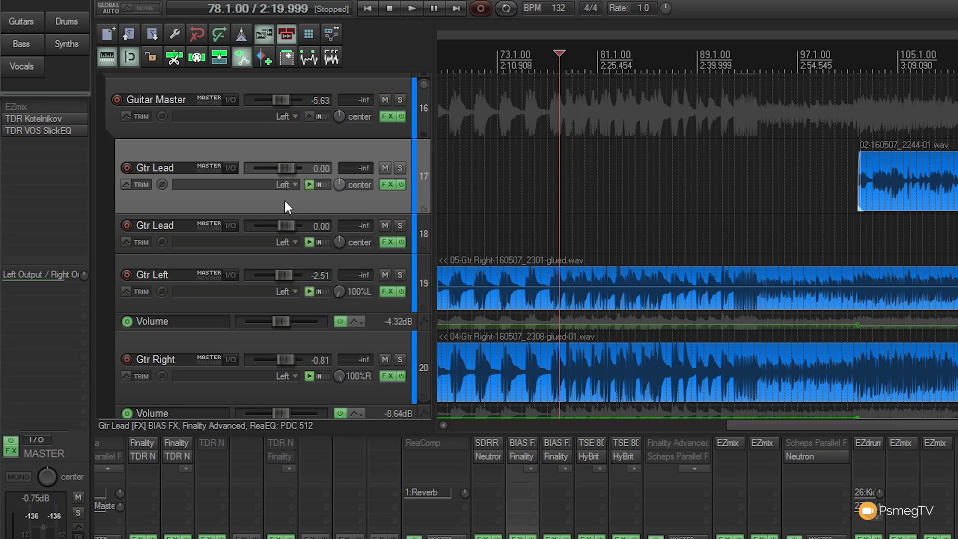
Make the first Gtr Lead (track 17) the Volume Master of Group 1 via Shift+G.
key(shift+g)
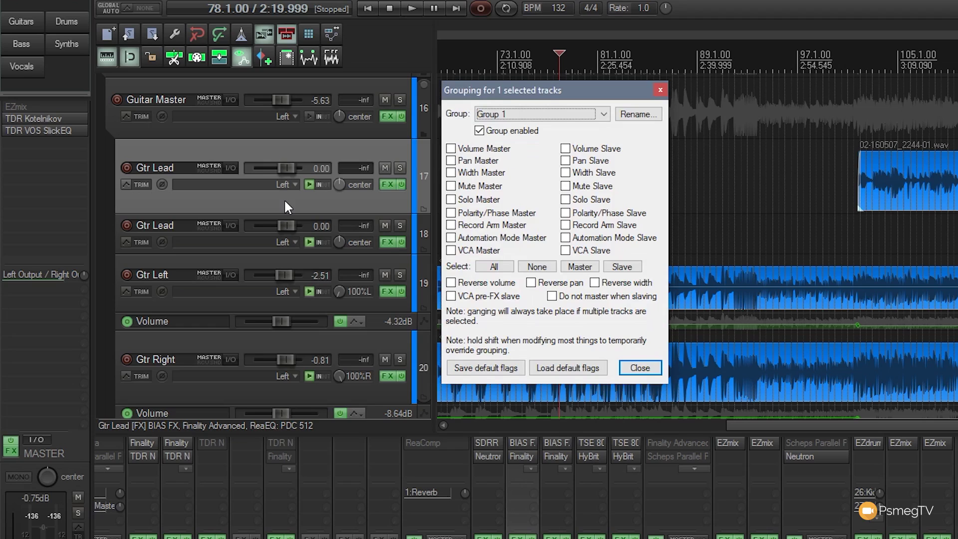
drag(568, 87, 551, 98)
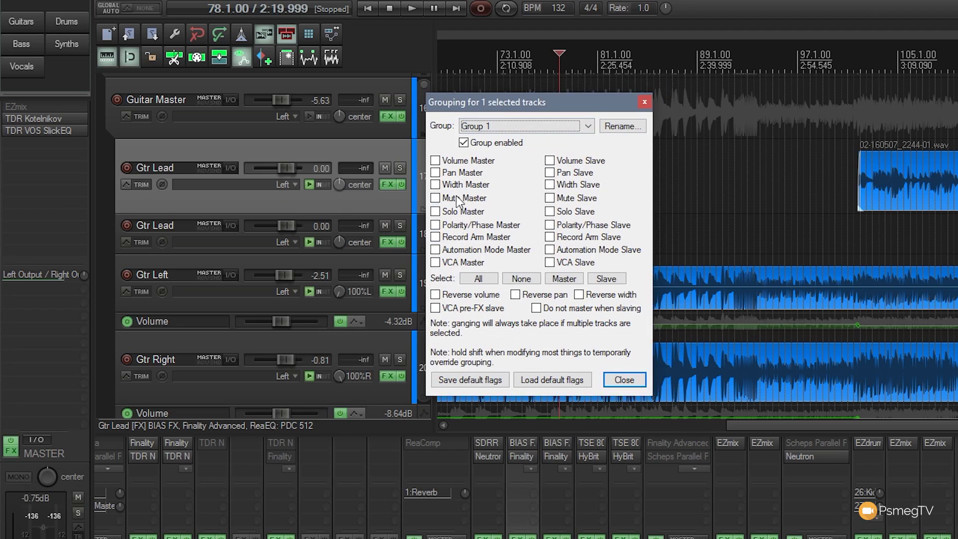
click(463, 172)
click(462, 161)
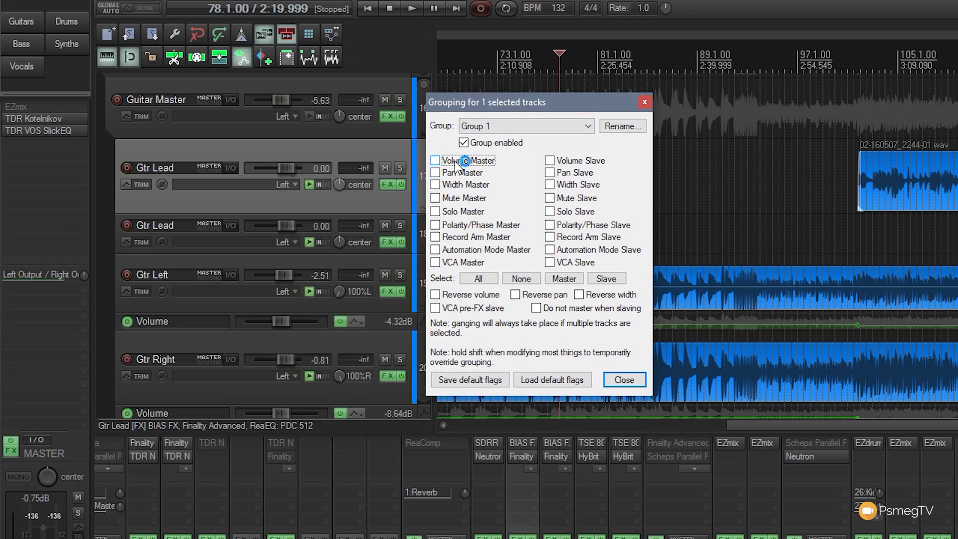
click(624, 380)
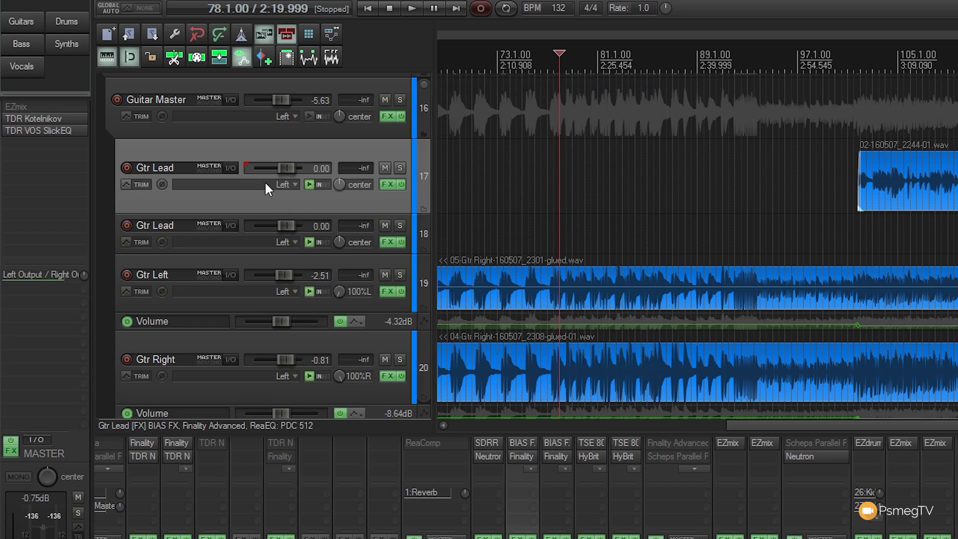
mouse_move(247, 166)
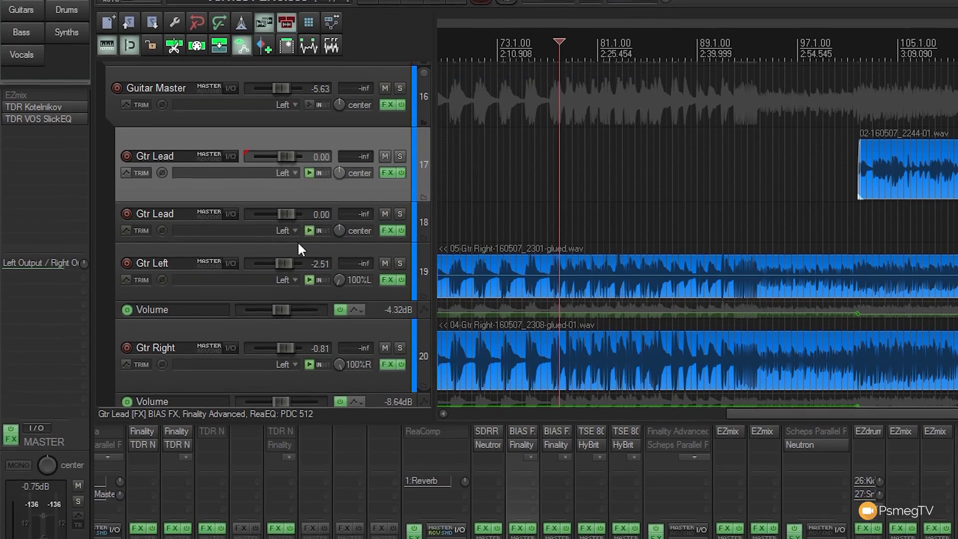
drag(298, 255, 330, 278)
Make the second Gtr Lead a Volume Slave of Group 1 with Reverse volume enabled.
right_click(332, 166)
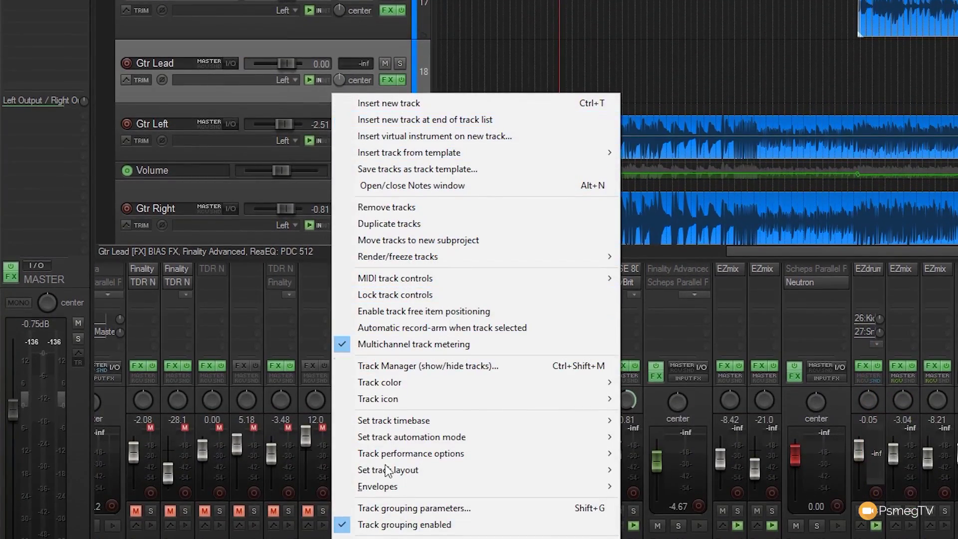
click(495, 508)
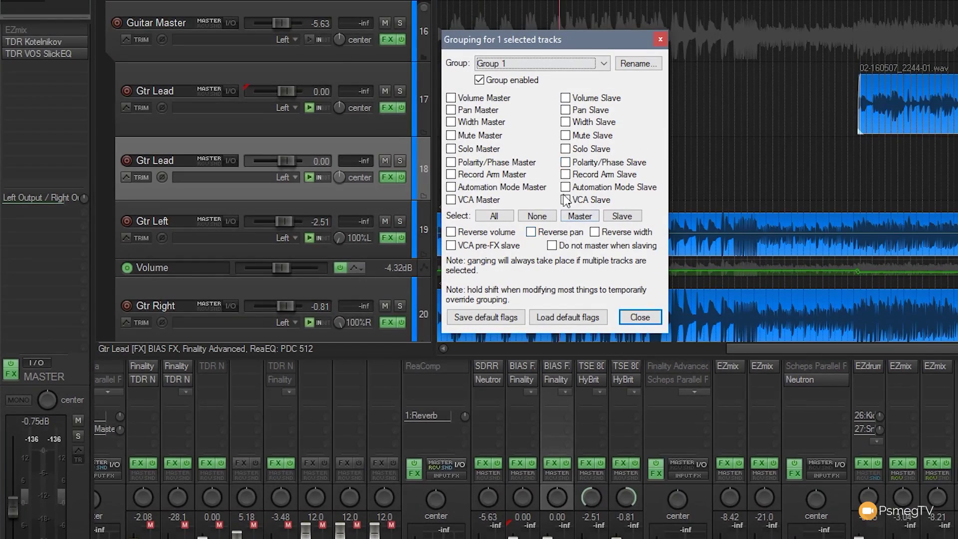
click(567, 100)
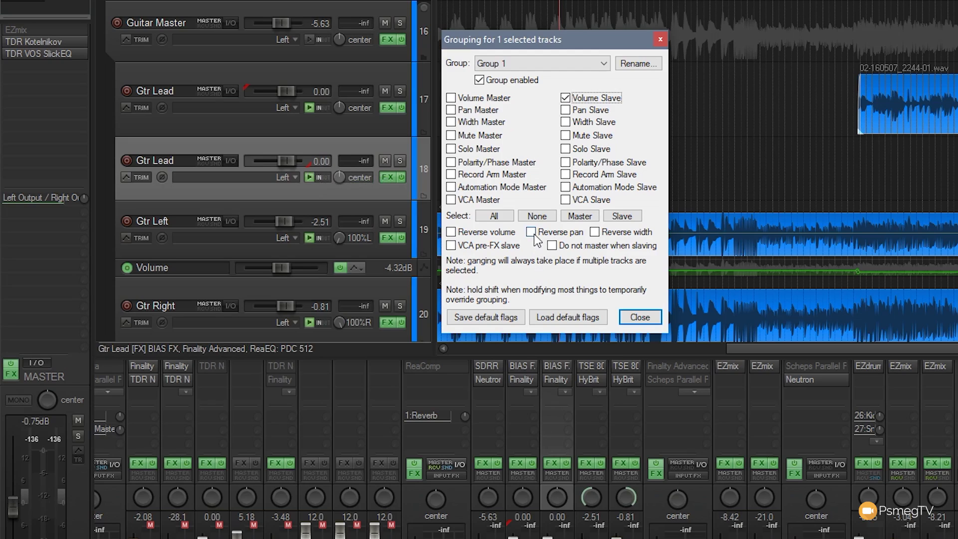
click(500, 233)
click(640, 317)
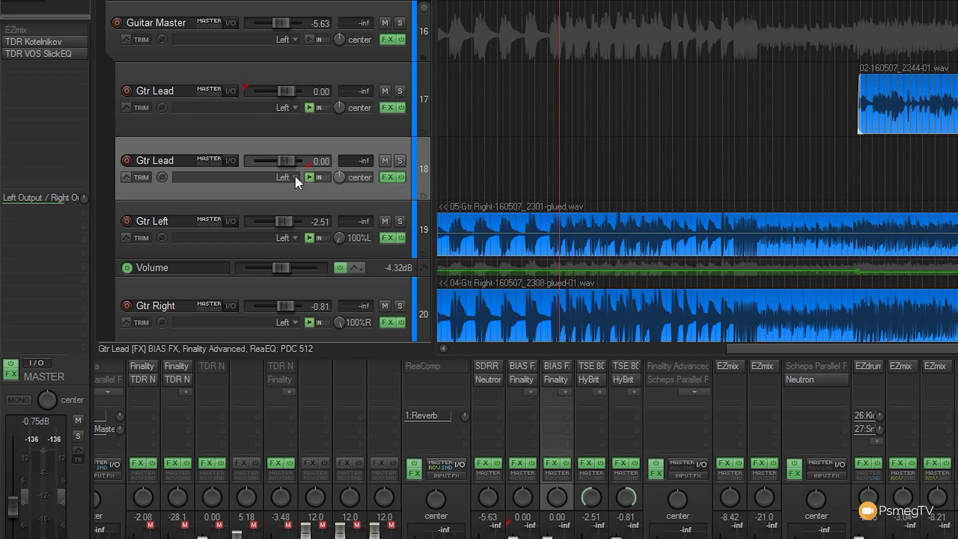
Move the first Gtr Lead fader to -0.80 dB, leaving the second mirrored at 0.80 dB.
mouse_move(288, 91)
mouse_down()
mouse_move(280, 88)
mouse_move(300, 89)
mouse_up()
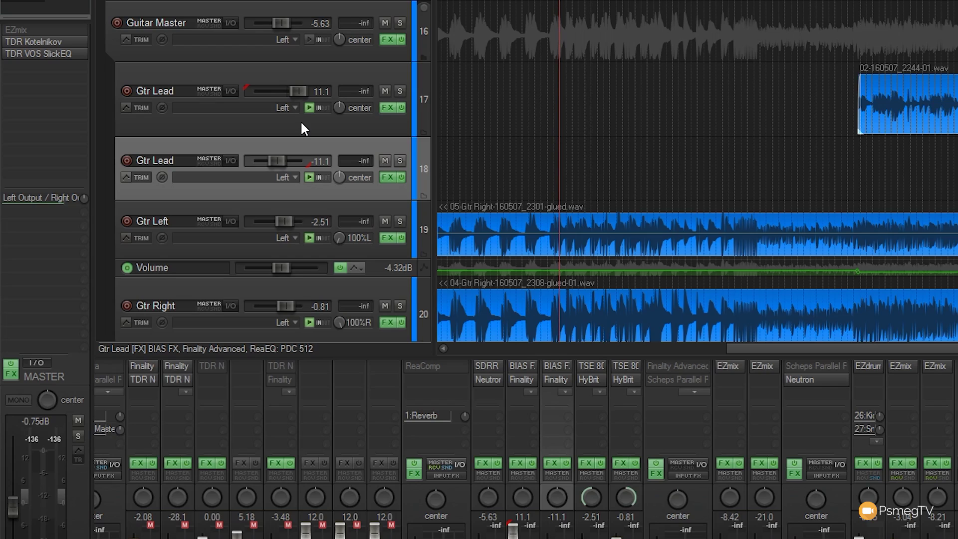
drag(300, 89, 286, 87)
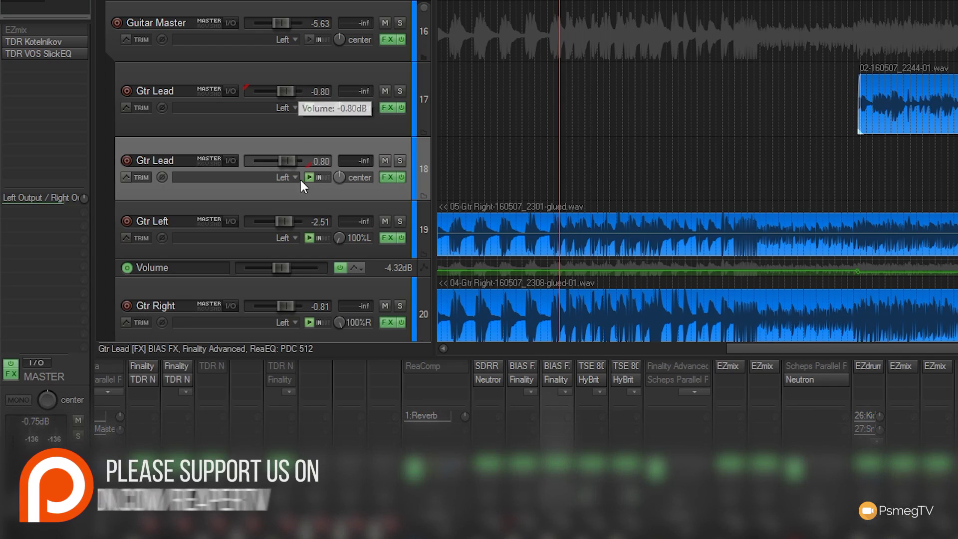
Make the first Gtr Lead also the Pan Master of Group 1.
click(312, 128)
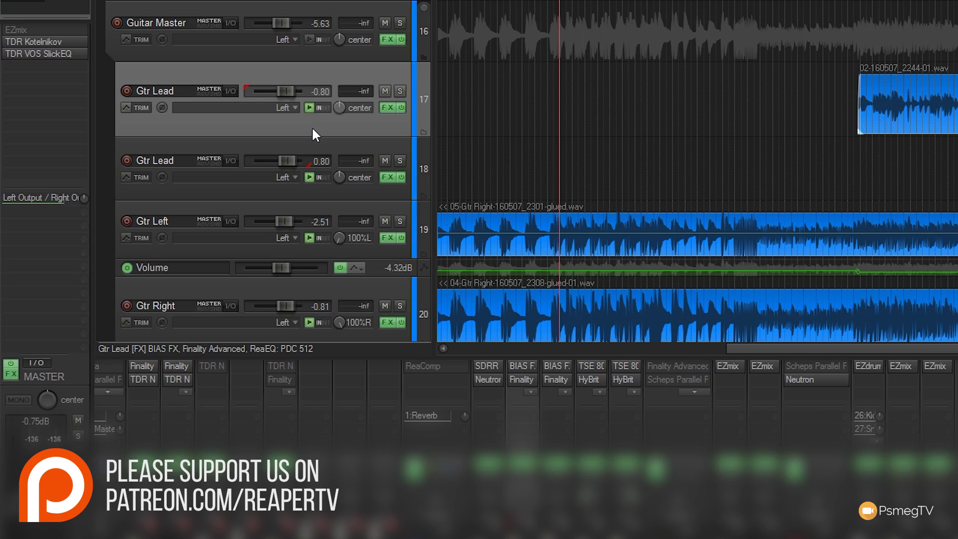
key(shift+g)
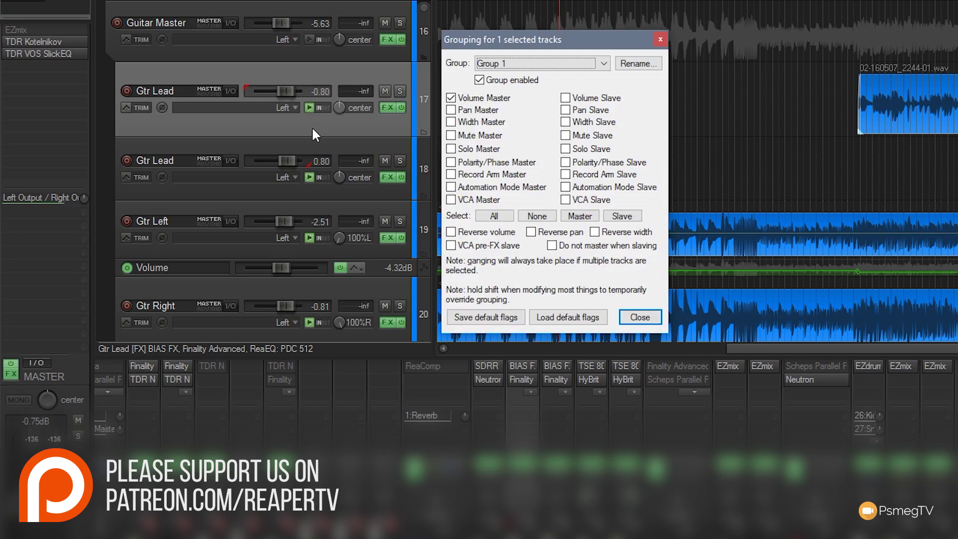
click(451, 110)
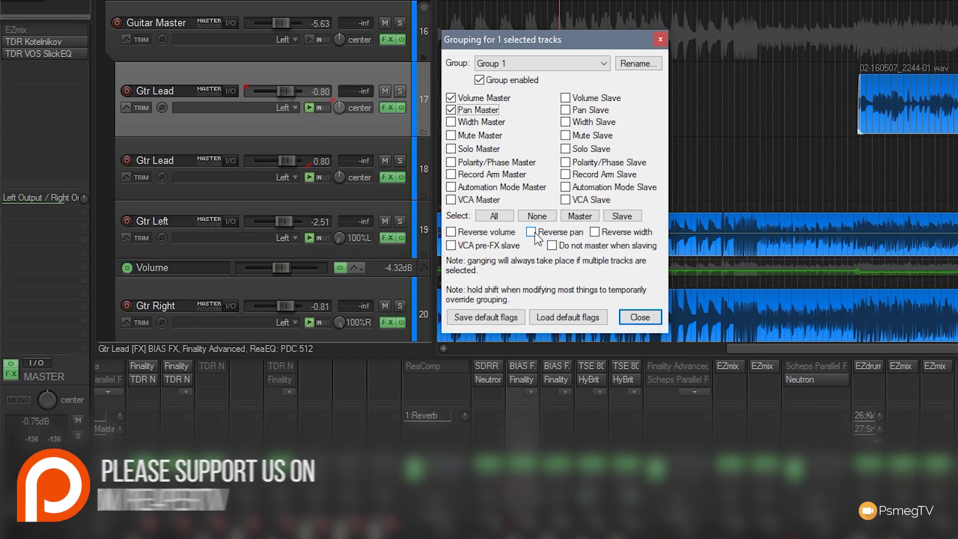
click(637, 319)
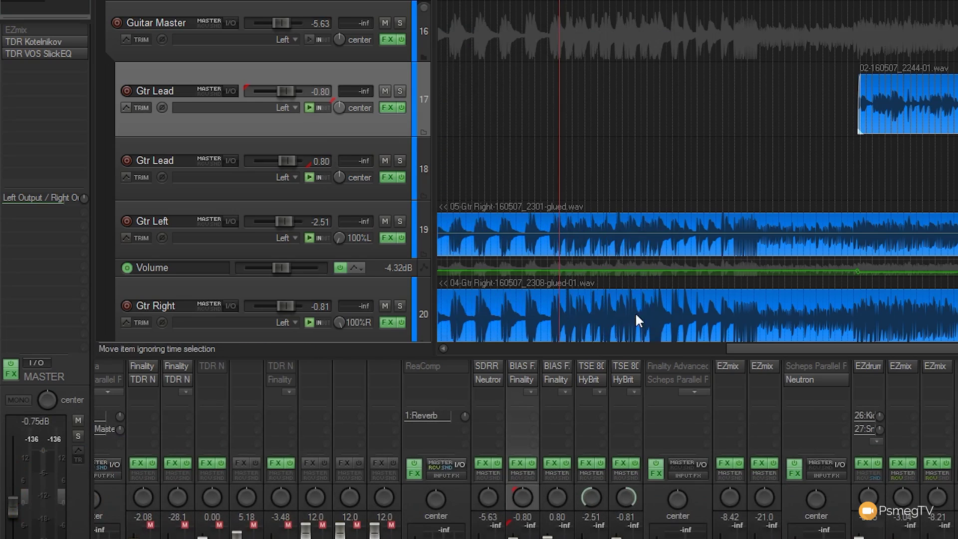
Make the second Gtr Lead a Pan Slave of Group 1 with Reverse pan enabled.
click(365, 149)
key(shift+g)
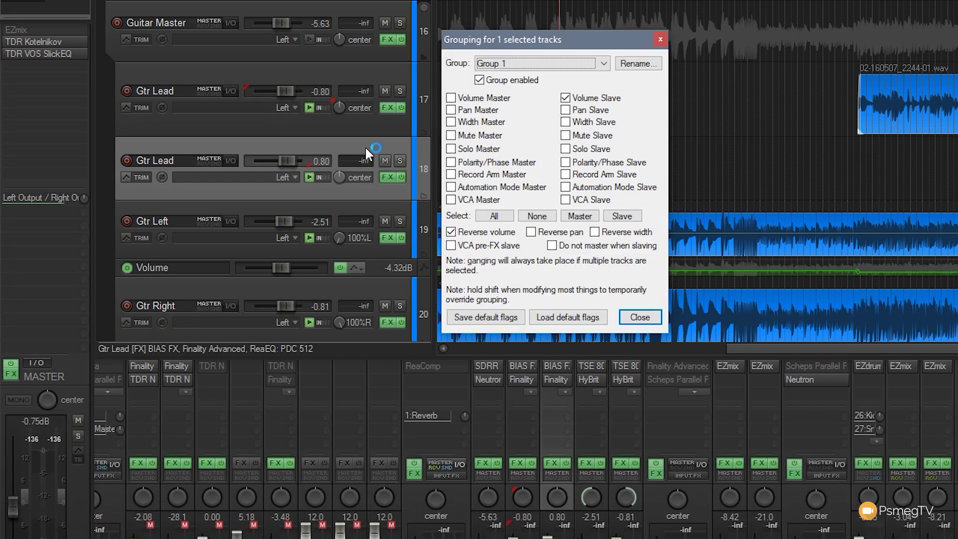
click(572, 112)
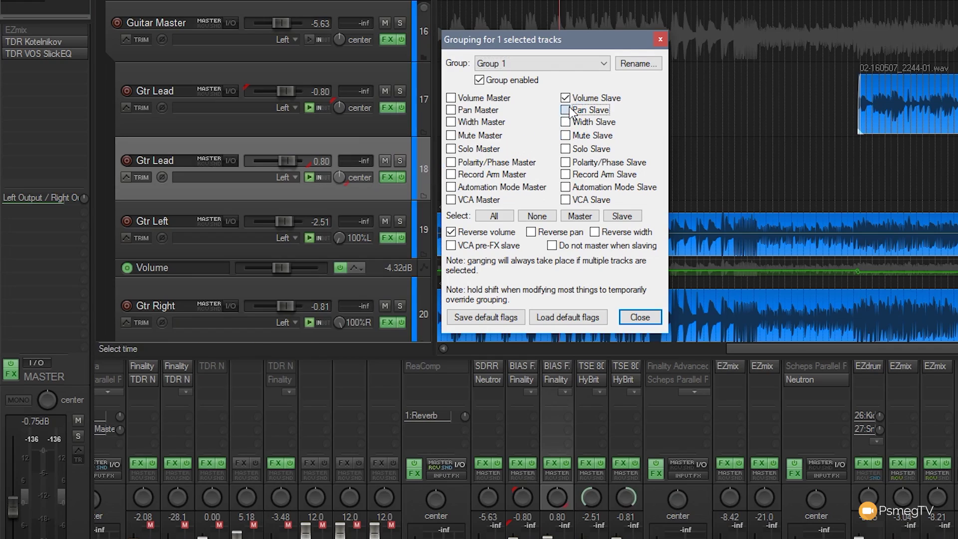
click(532, 232)
click(640, 317)
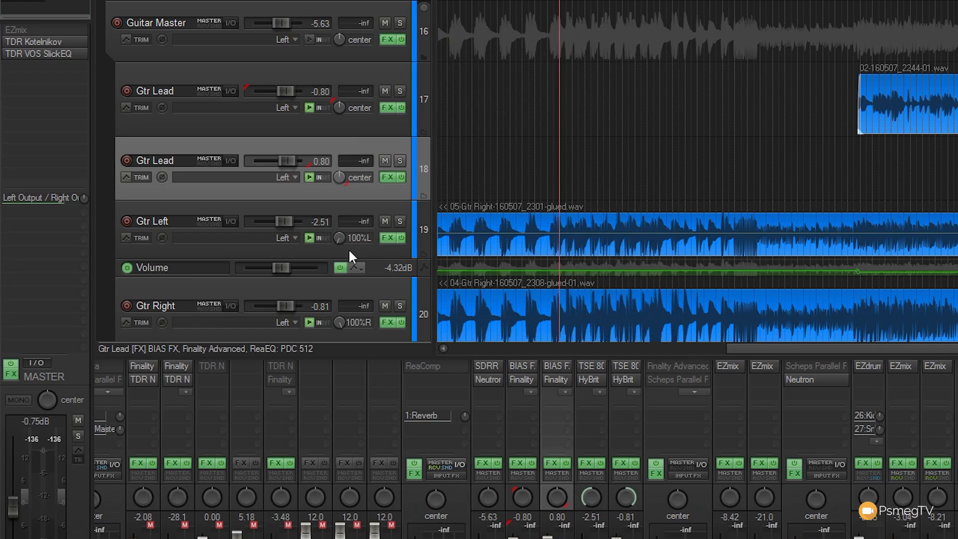
Pan the first Gtr Lead to 2%L, with the second mirroring to 2%R.
drag(337, 108, 338, 55)
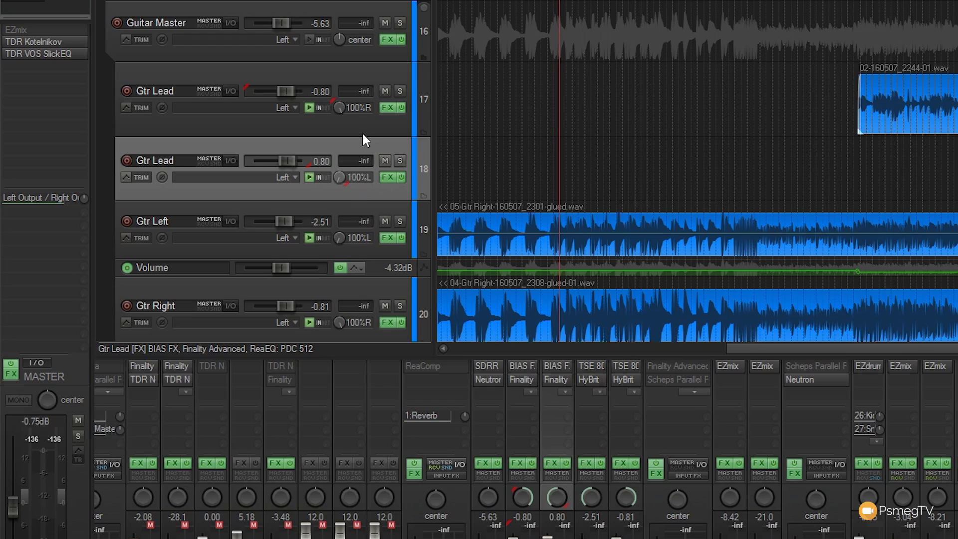
drag(339, 108, 339, 129)
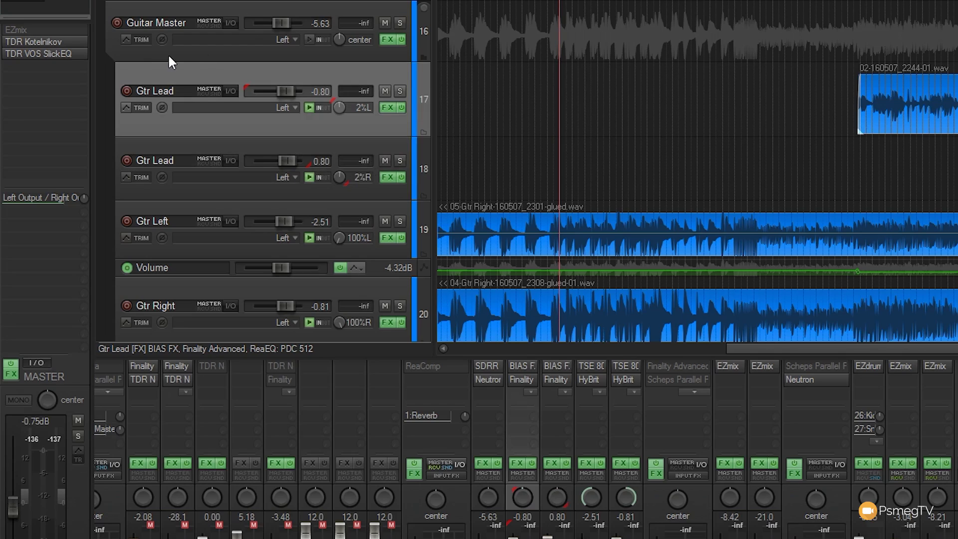
Rename Group 1 to 'Guitar panning' in the track grouping parameters, then close them.
right_click(277, 123)
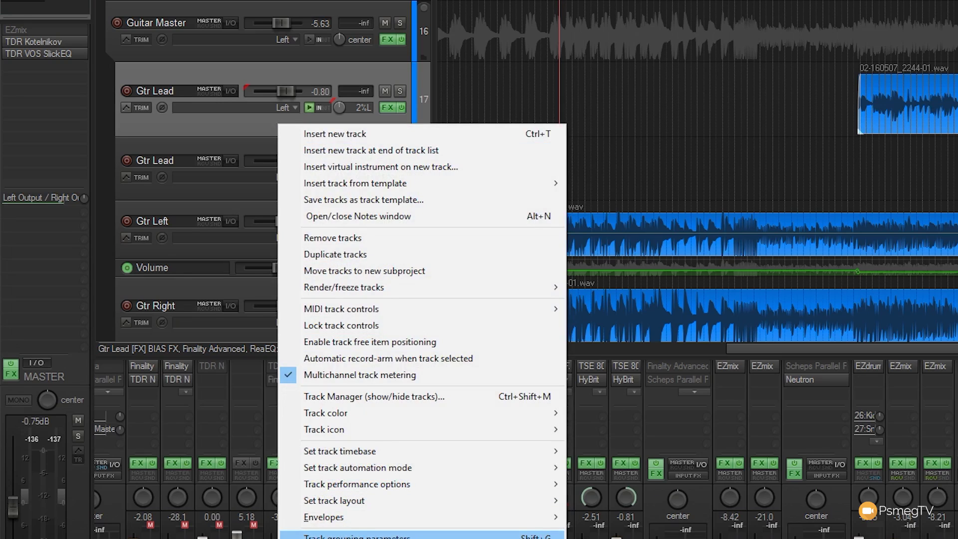
click(356, 535)
drag(576, 44, 566, 25)
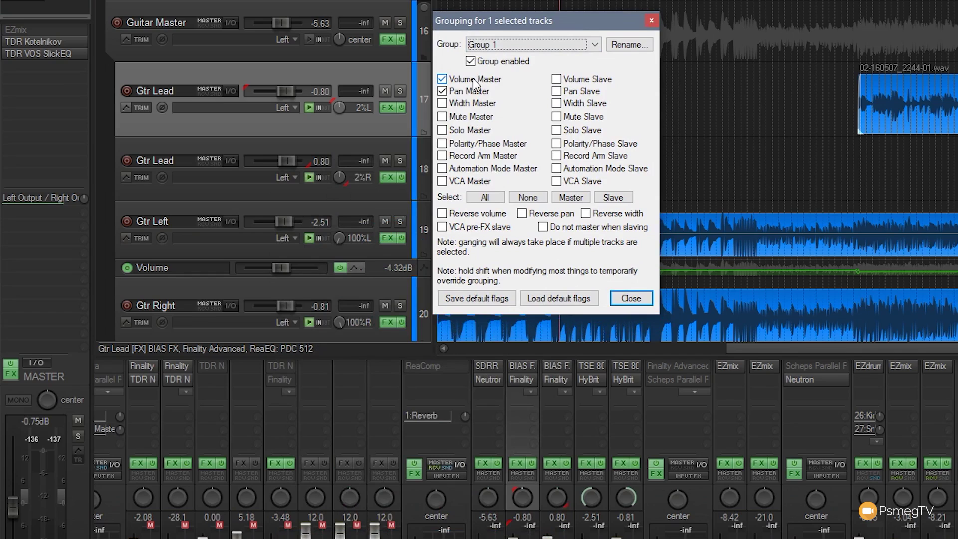
click(627, 46)
text(Guitar panning)
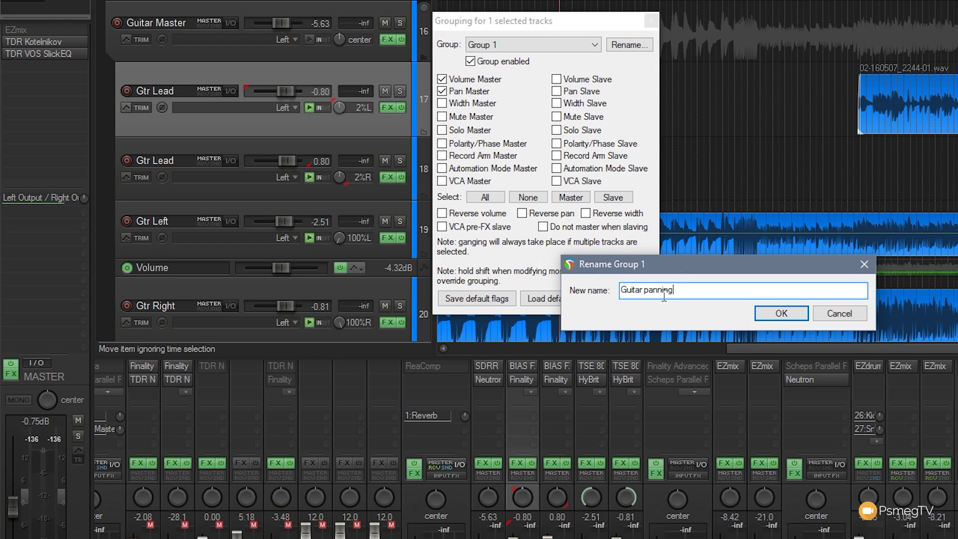
click(768, 310)
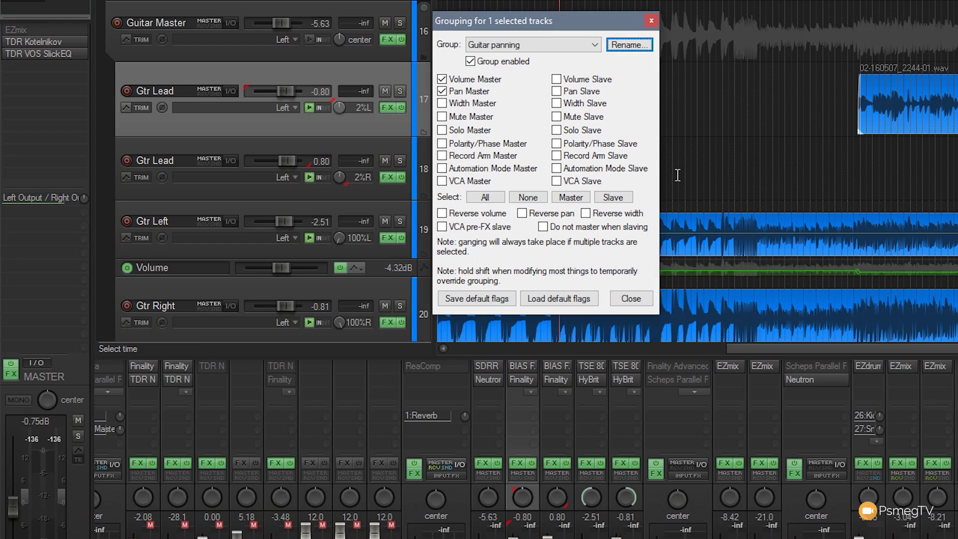
click(596, 45)
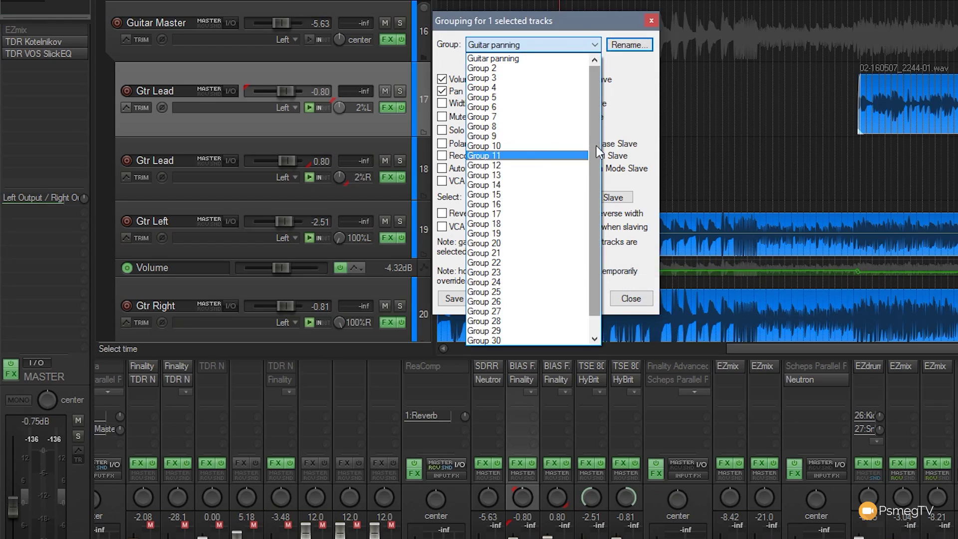
click(626, 99)
click(651, 20)
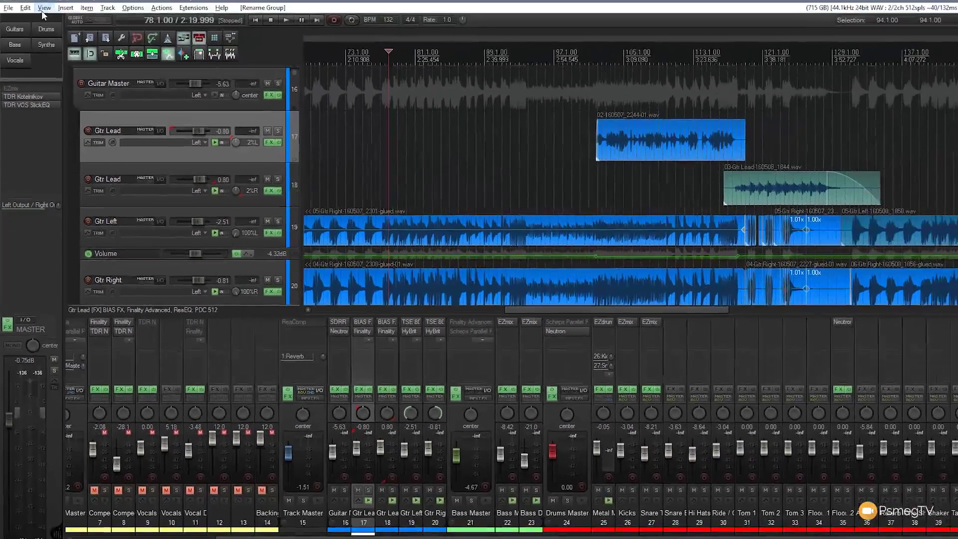
Open the View menu listing panels such as the Grouping Matrix and Routing Matrix.
click(42, 17)
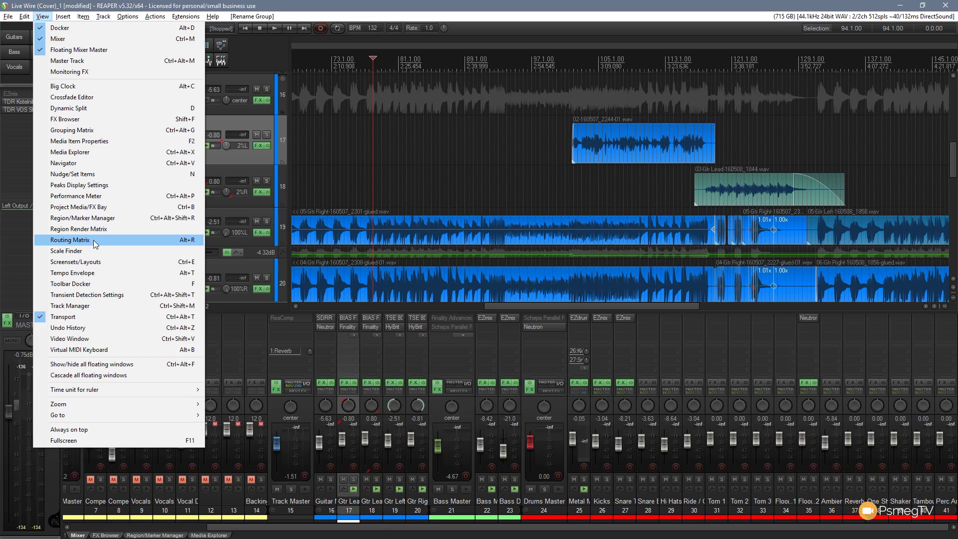
Show the Routing Matrix, enlarge its docker, and switch it to the Grouping view.
click(70, 240)
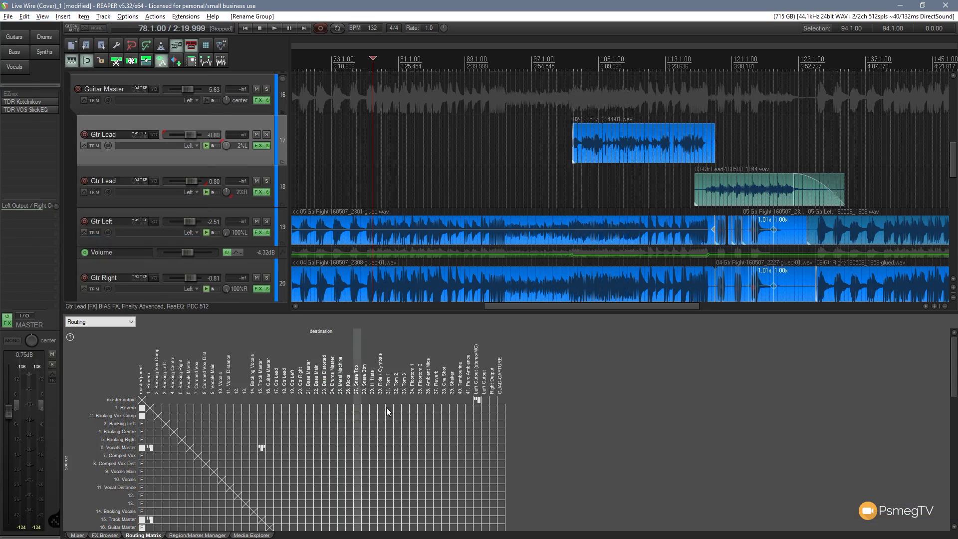
drag(475, 314, 478, 147)
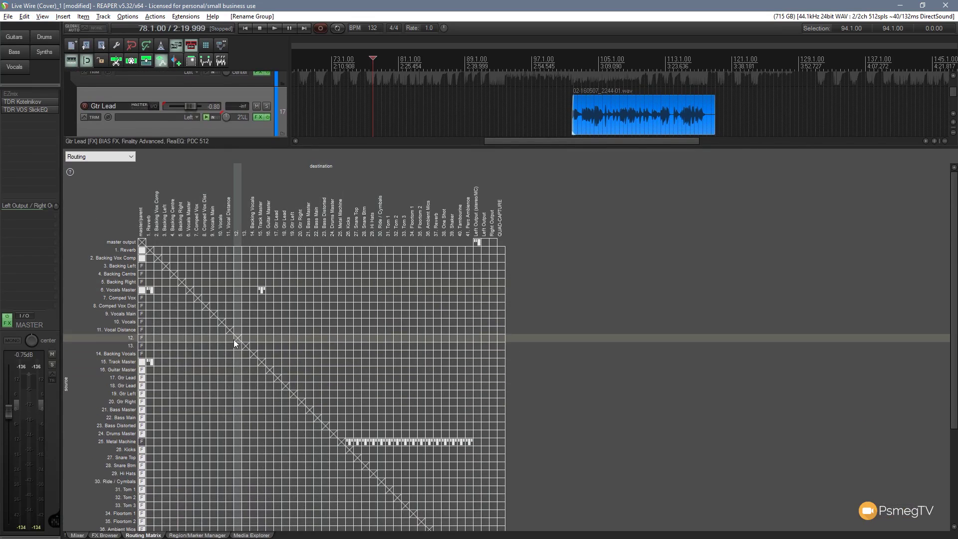
click(131, 157)
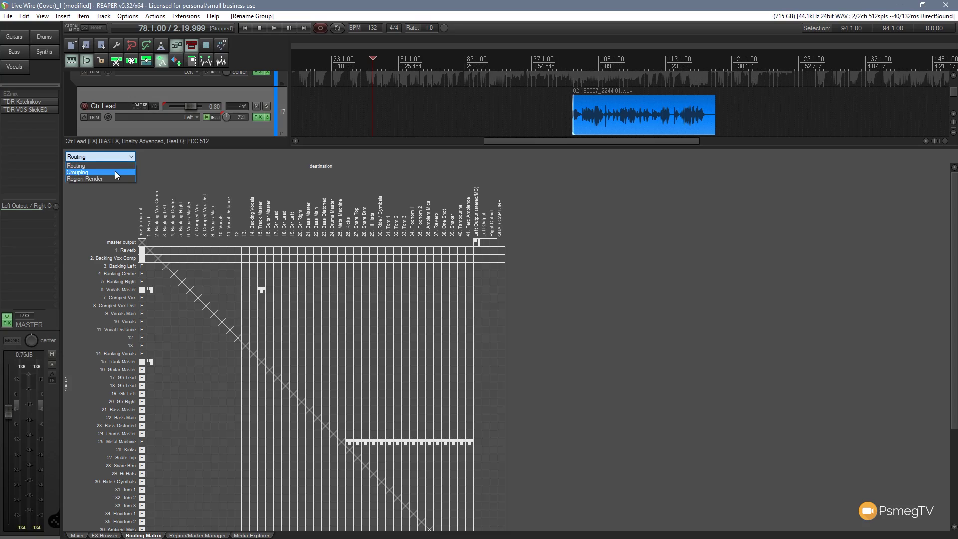
click(115, 172)
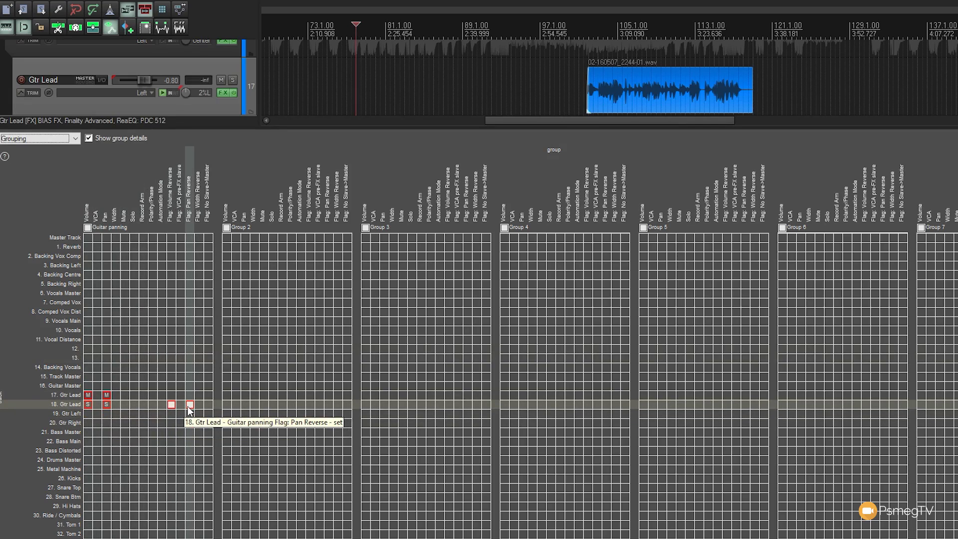
In Guitar panning, flag Gtr Right as Pan Reverse and Gtr Lead as volume master, then return to Routing.
click(190, 423)
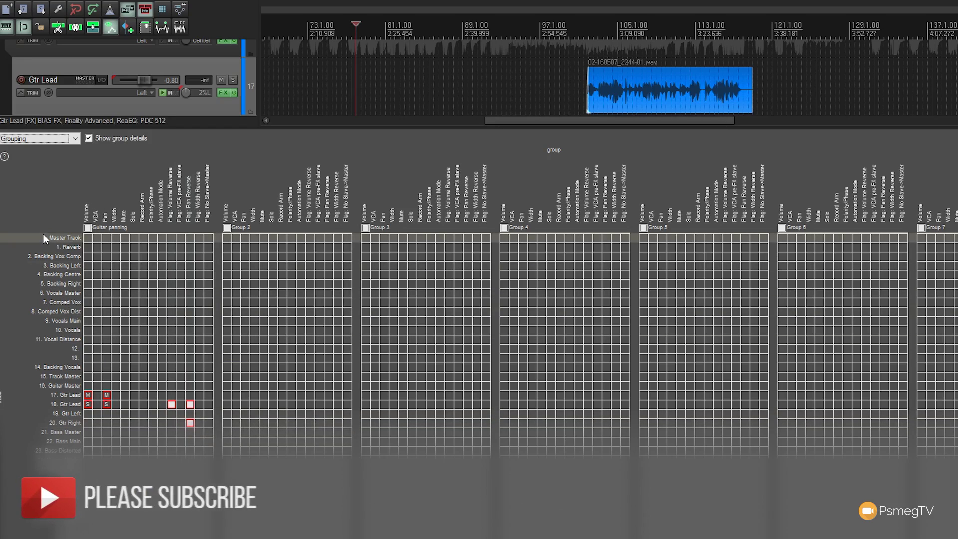
click(88, 395)
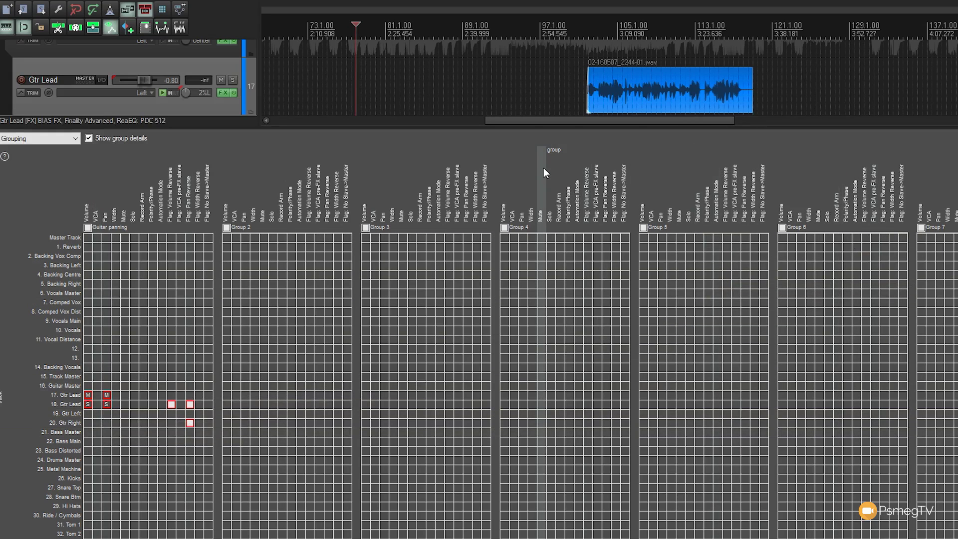
key(alt+r)
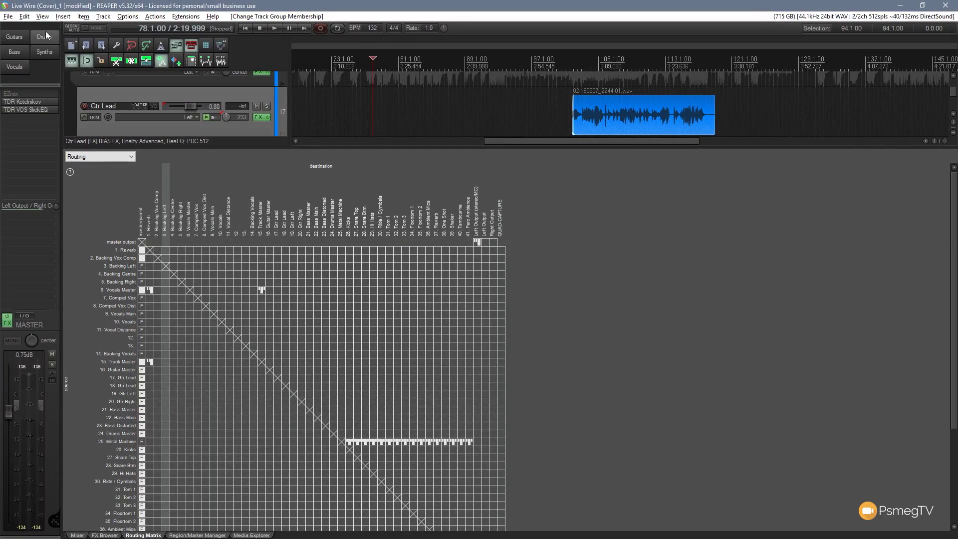
Hide the Routing Matrix and shrink the docker so tracks 17 to 25 are visible.
click(42, 16)
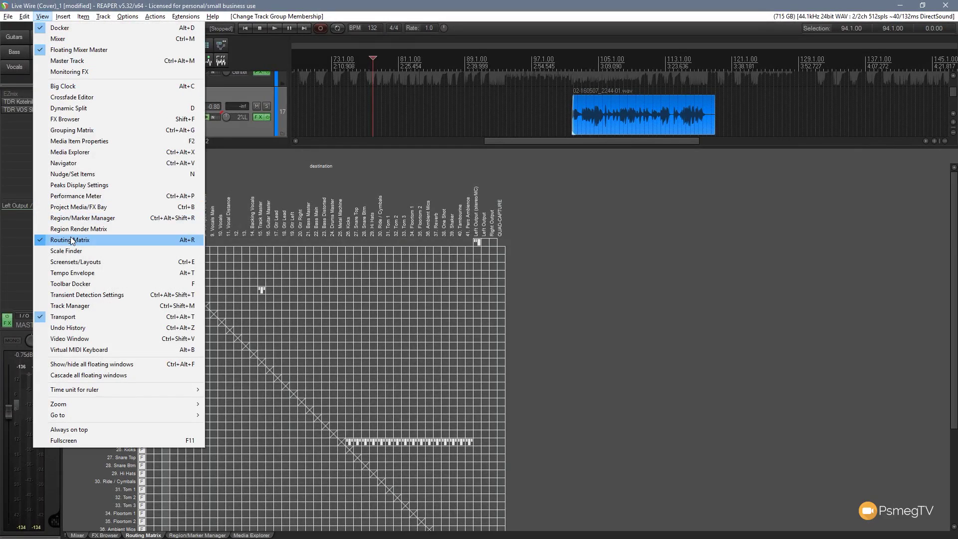
click(71, 239)
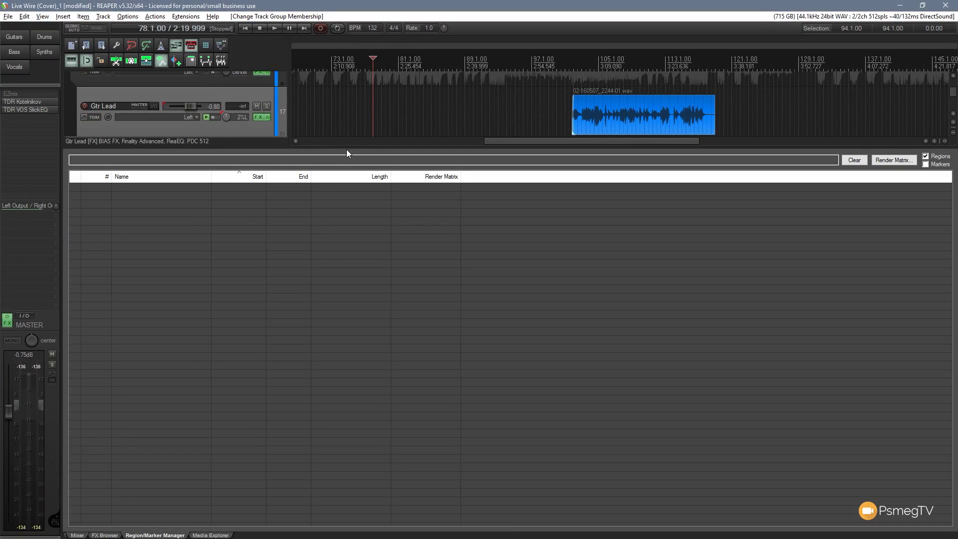
drag(346, 149, 333, 519)
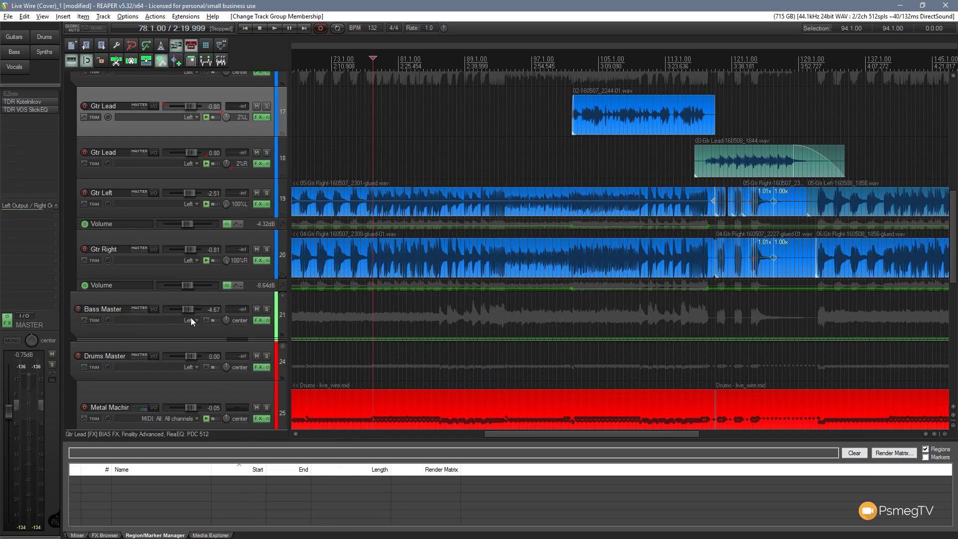
Set both Gtr Lead tracks' grouping to None with reverse pan and volume cleared, then reselect track 18.
ctrl+click(241, 146)
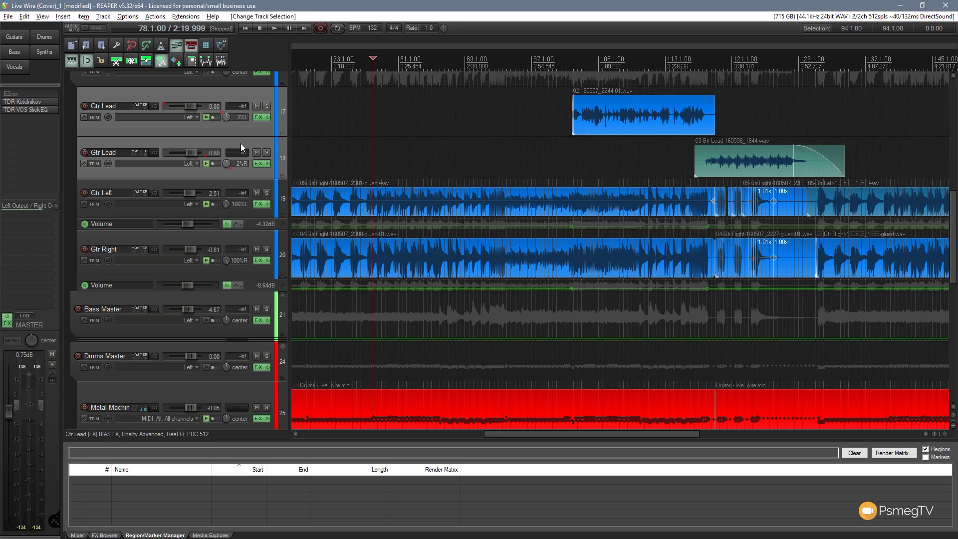
key(shift+g)
click(294, 127)
click(344, 207)
click(348, 215)
click(295, 217)
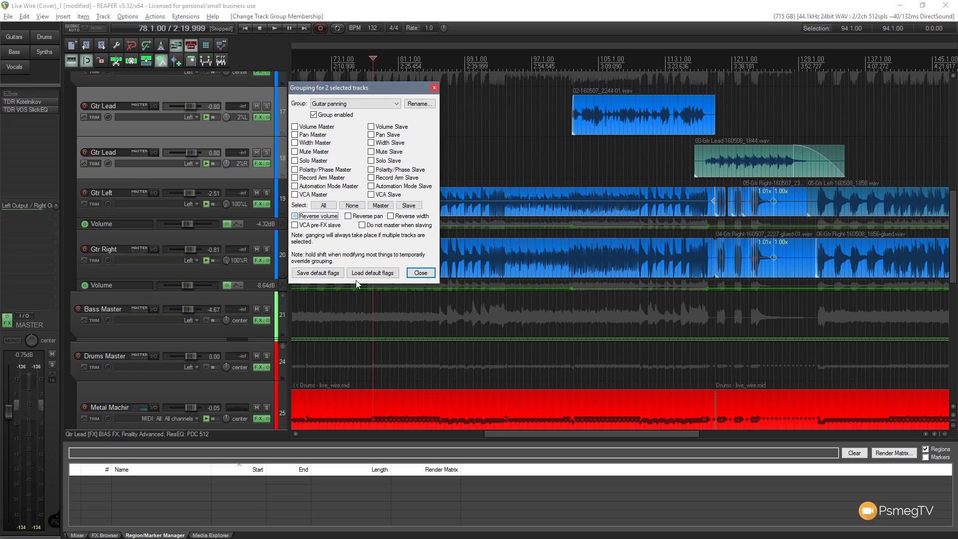
click(421, 273)
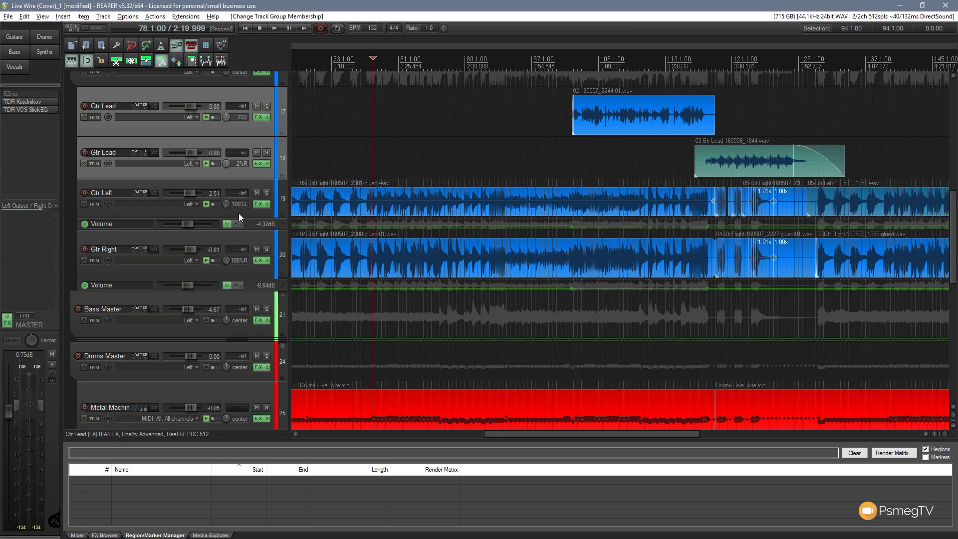
click(205, 175)
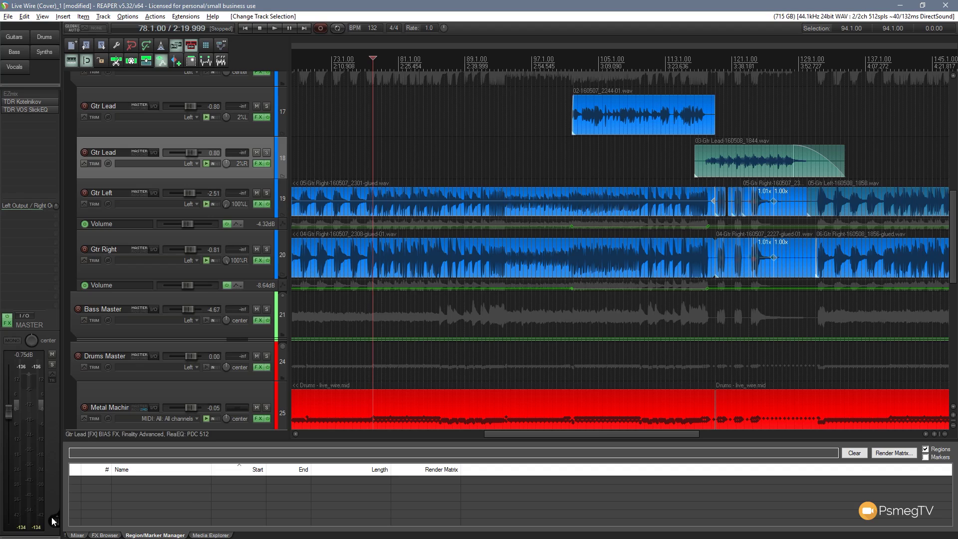
Show the Mixer enlarged in the bottom docker and scroll the track list back to the top.
key(ctrl+m)
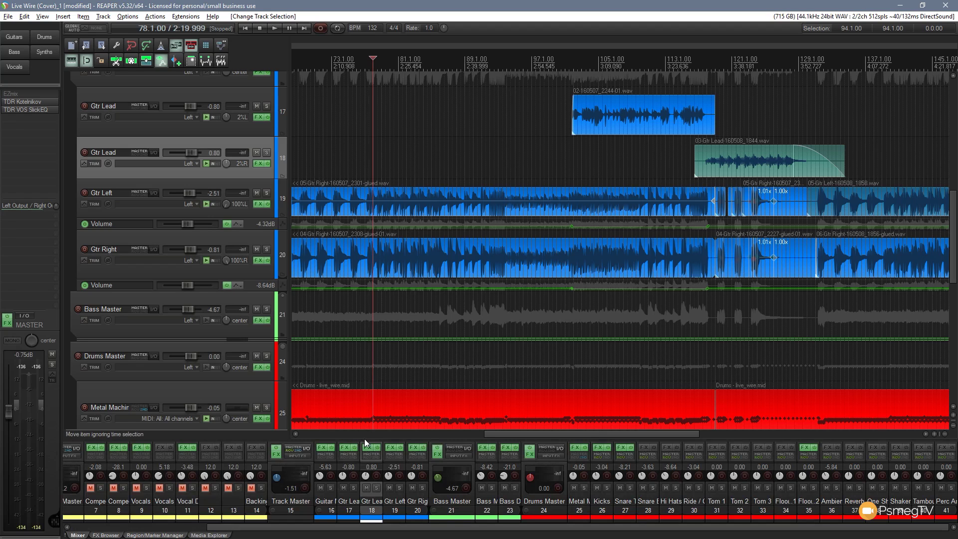
drag(365, 438, 368, 232)
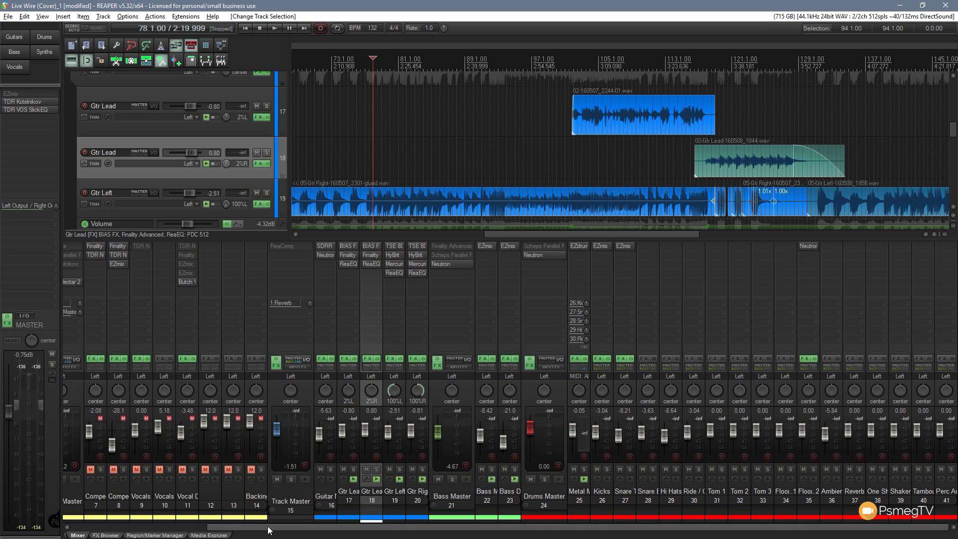
drag(269, 526, 250, 532)
drag(309, 529, 154, 535)
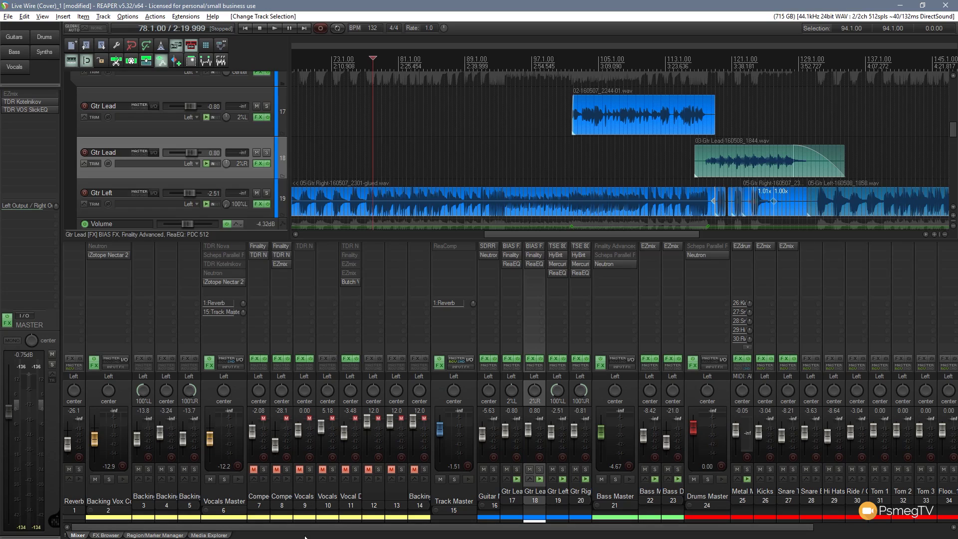
scroll(309, 529, right, 5)
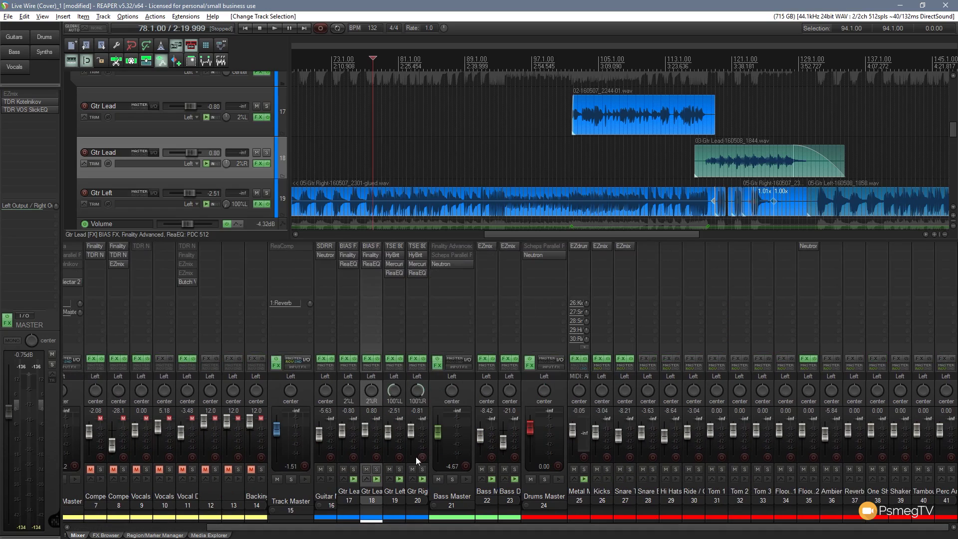
drag(952, 129, 952, 78)
Insert a new track above Reverb, name it 'Guitars', and make it taller to show its pan row.
click(220, 72)
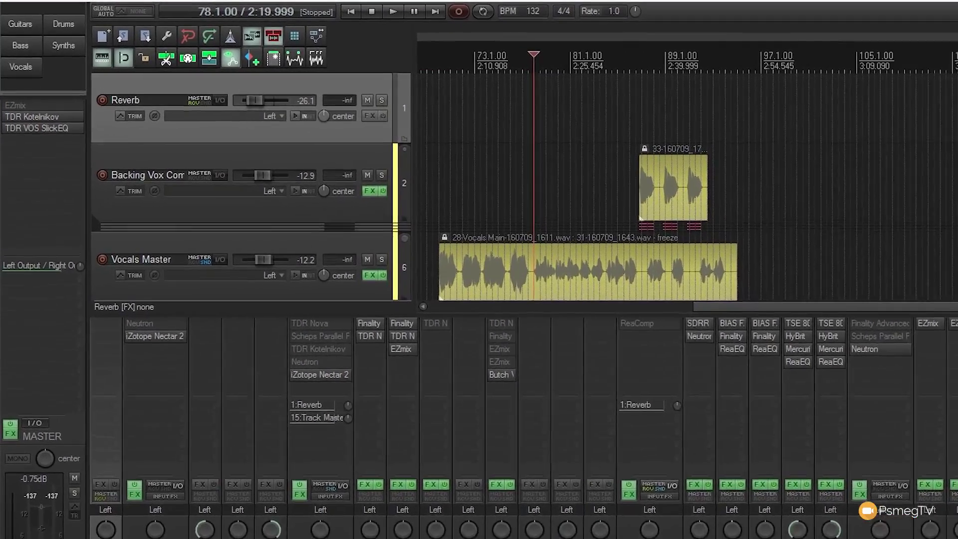
key(ctrl+t)
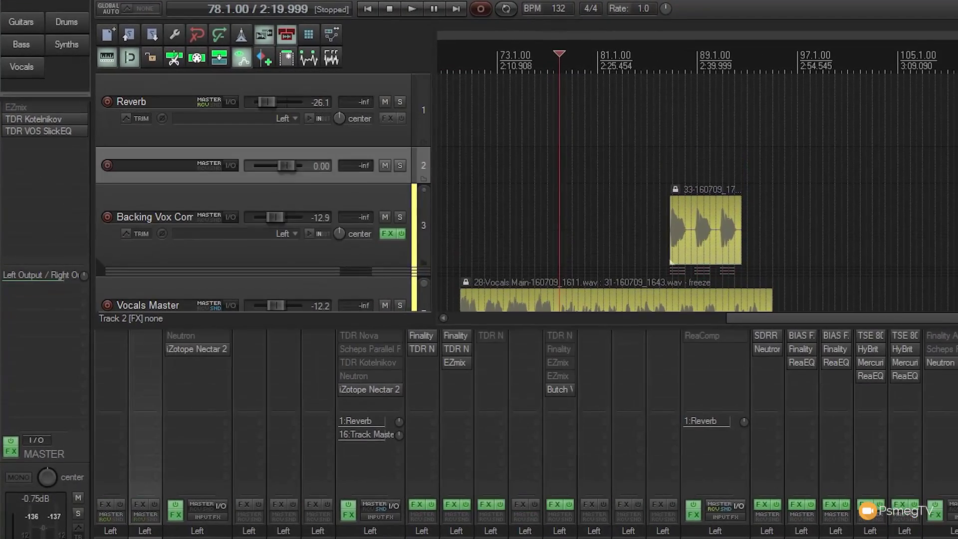
drag(266, 148, 254, 80)
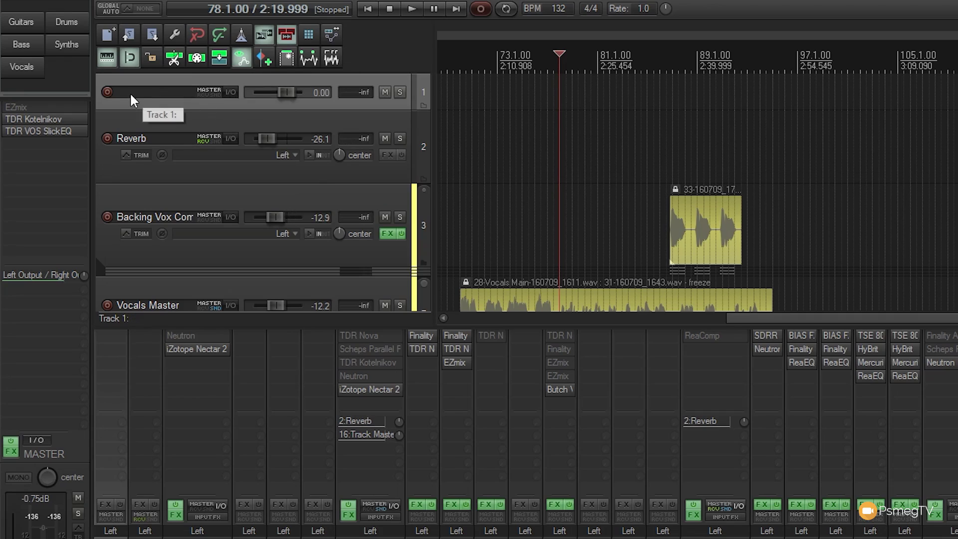
double_click(189, 95)
text(Guitars)
key(Return)
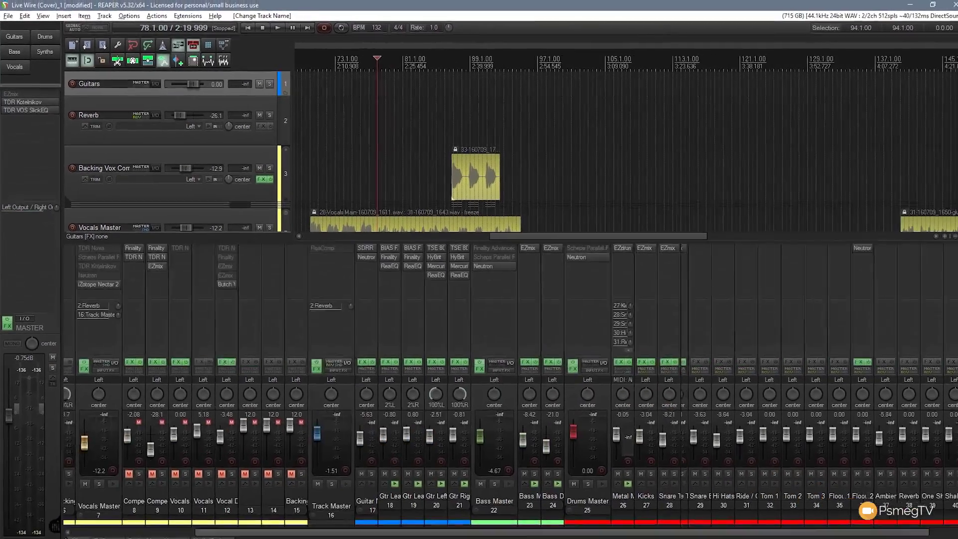
drag(539, 529, 495, 533)
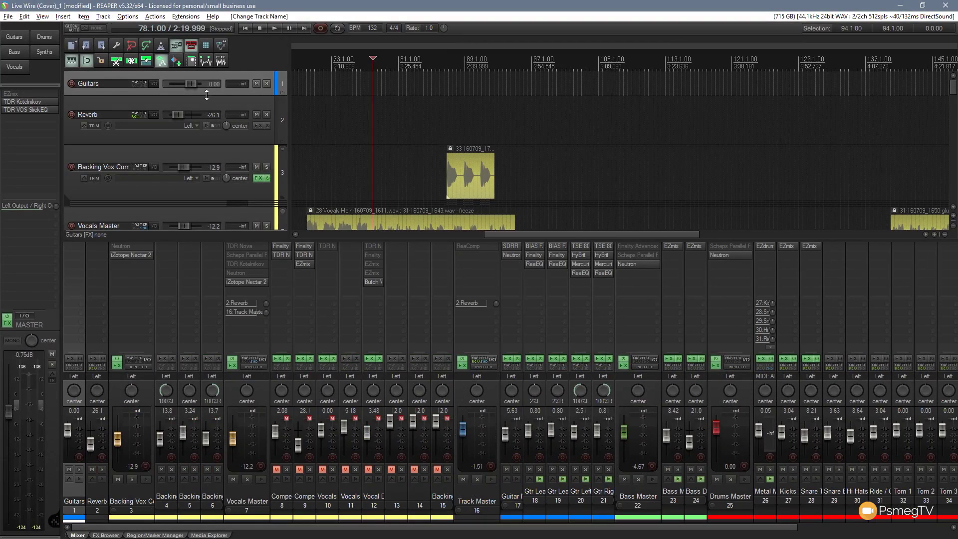
drag(207, 95, 219, 114)
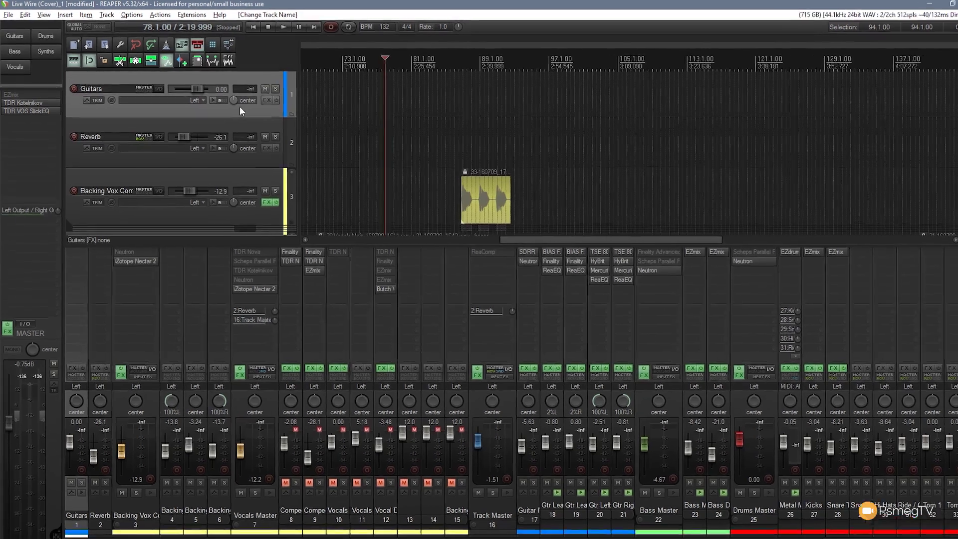
Make Guitars master of Guitar panning for volume, pan, width, mute, solo, polarity, record arm and automation.
key(shift+g)
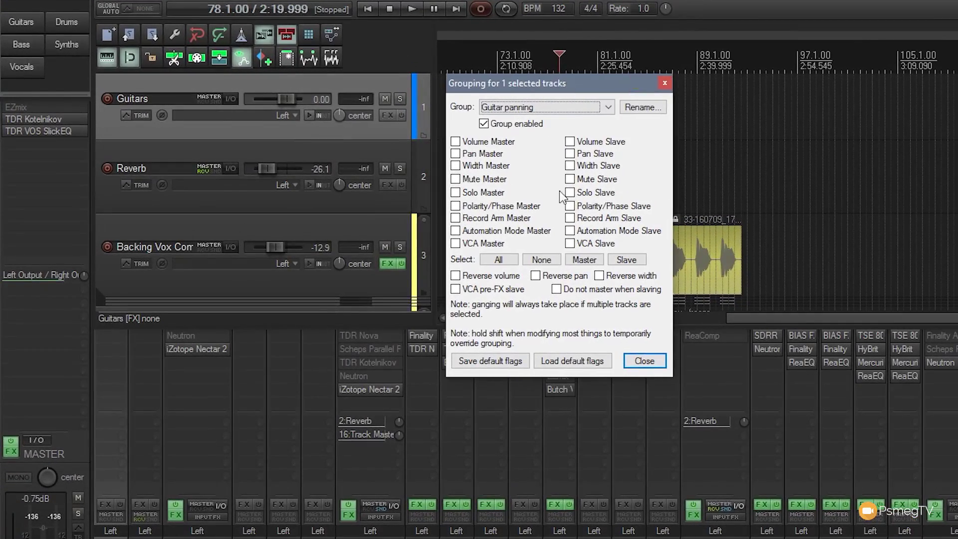
click(562, 272)
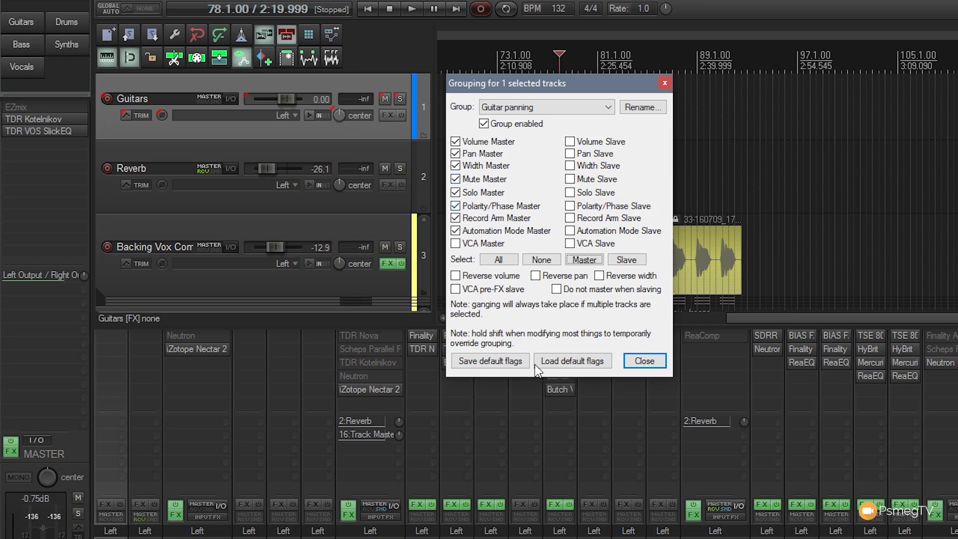
click(640, 362)
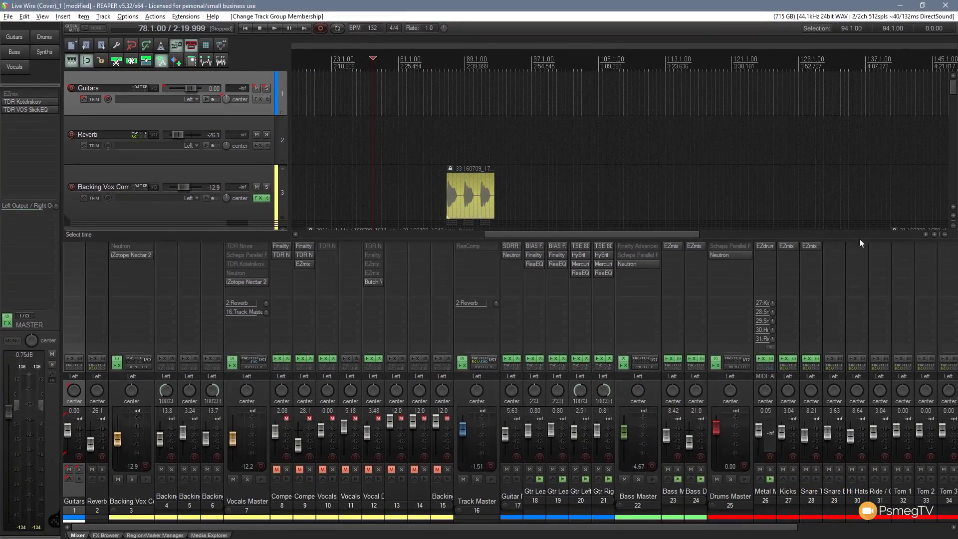
Set the four guitar tracks as Guitar panning slaves for all parameters except VCA, without reverse pan.
click(532, 492)
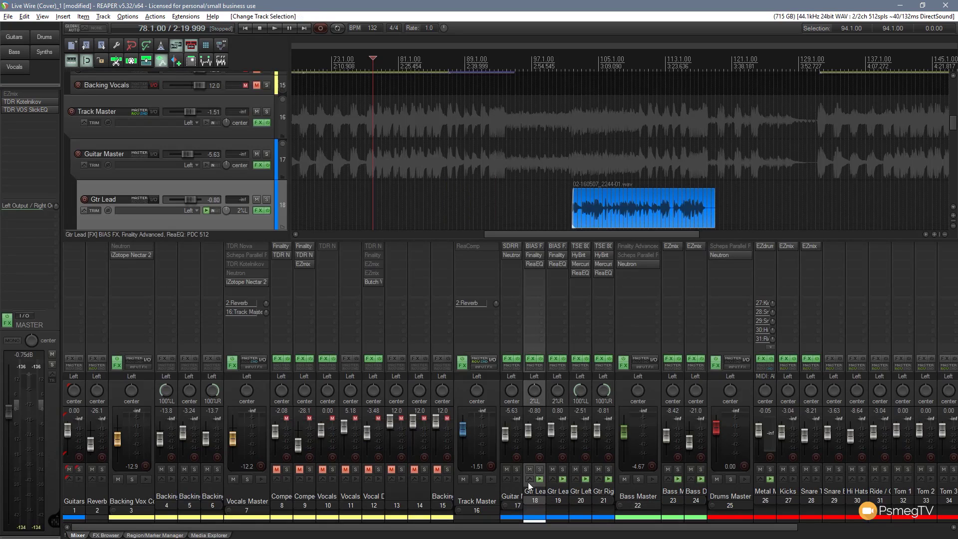
shift+click(602, 491)
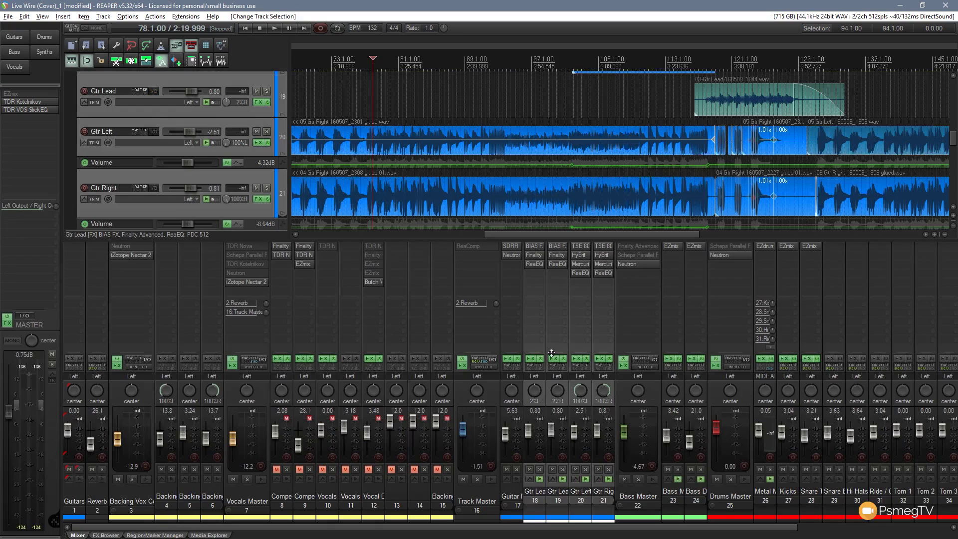
click(148, 127)
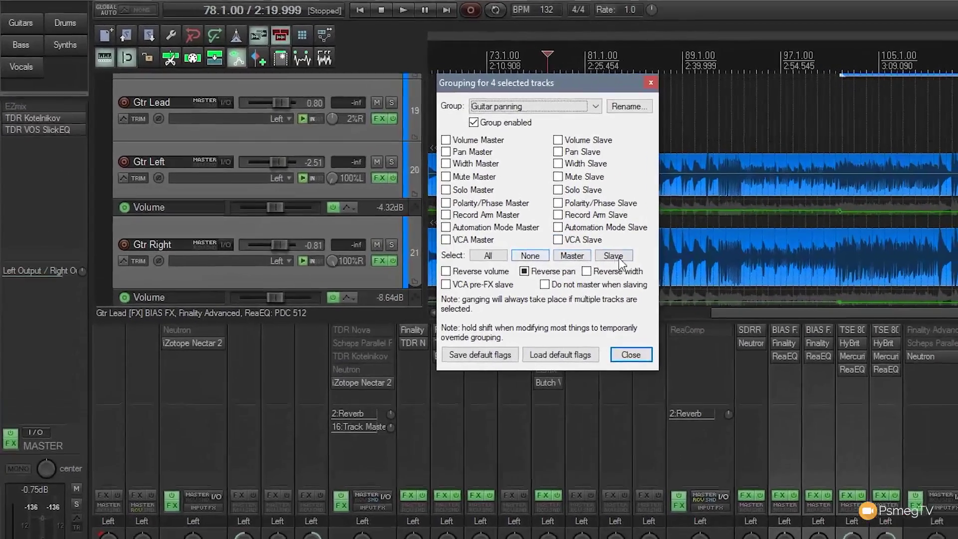
click(430, 199)
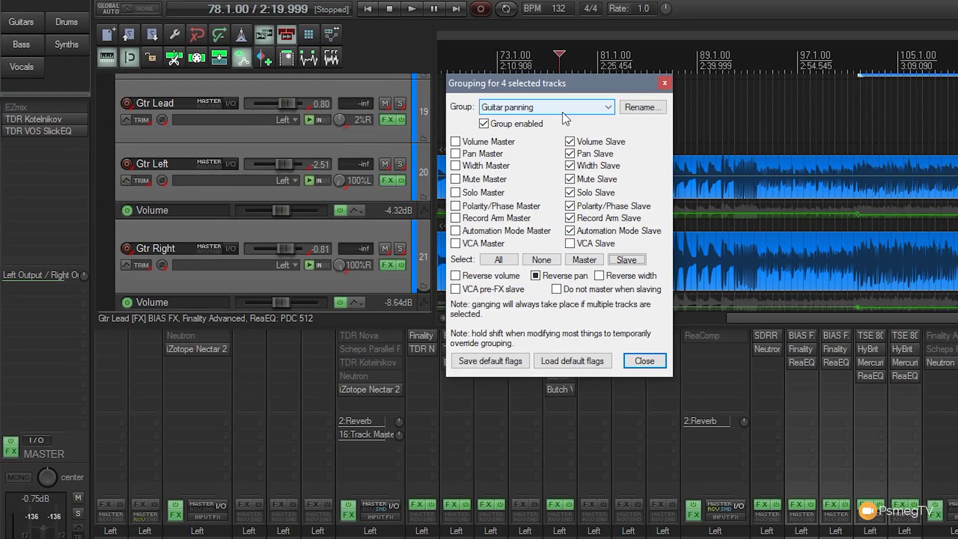
click(534, 276)
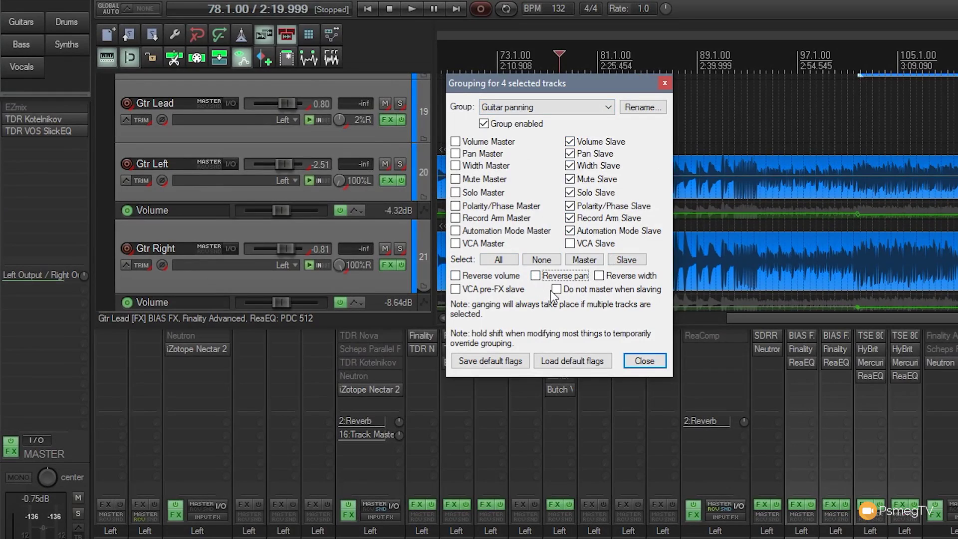
click(644, 360)
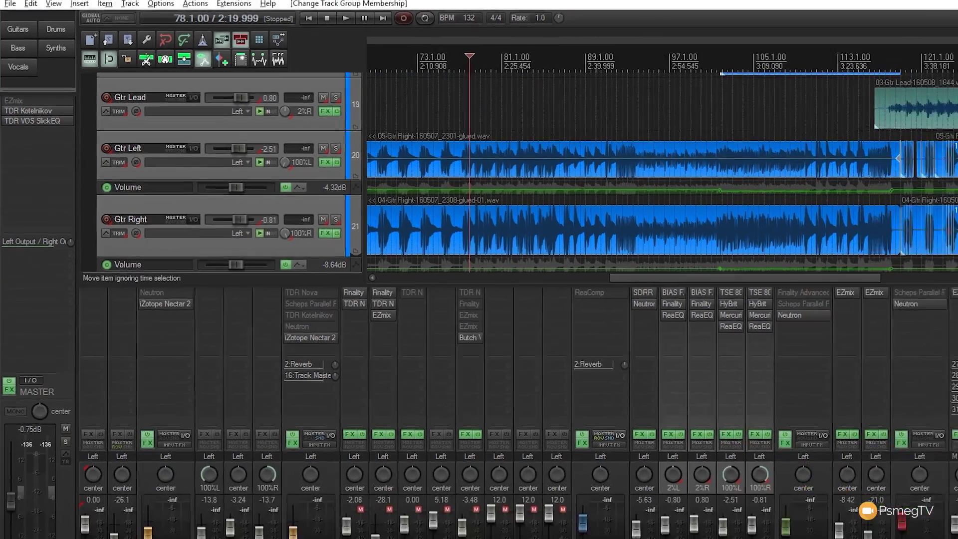
Pull the Guitars fader down to -10.9 dB, dropping the four guitar tracks to -14.4 to -16.1 dB.
scroll(951, 98, up, 10)
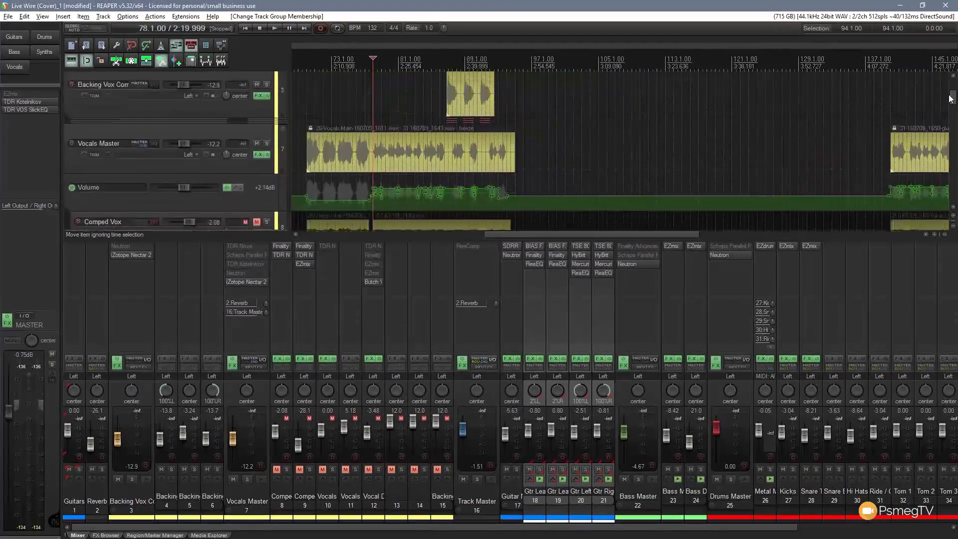
scroll(950, 97, up, 3)
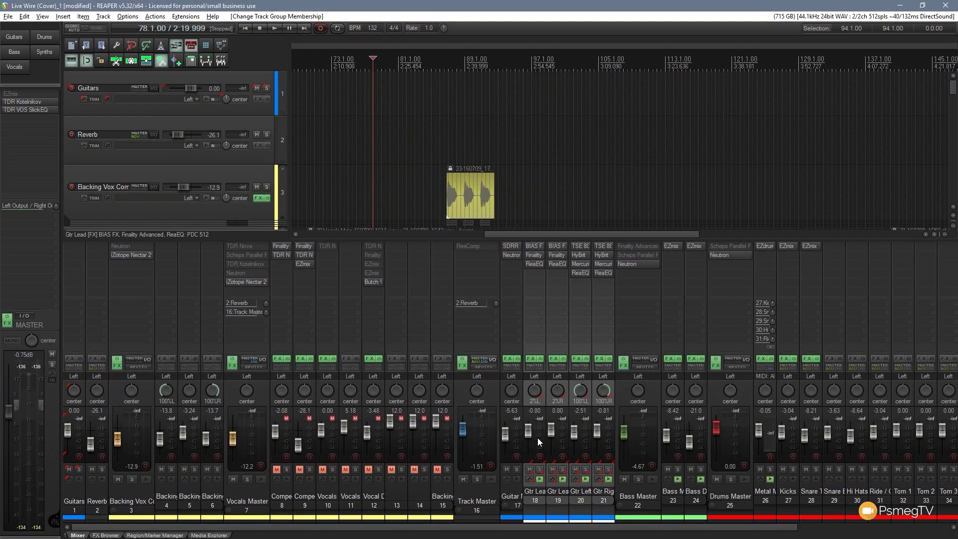
drag(553, 430, 594, 430)
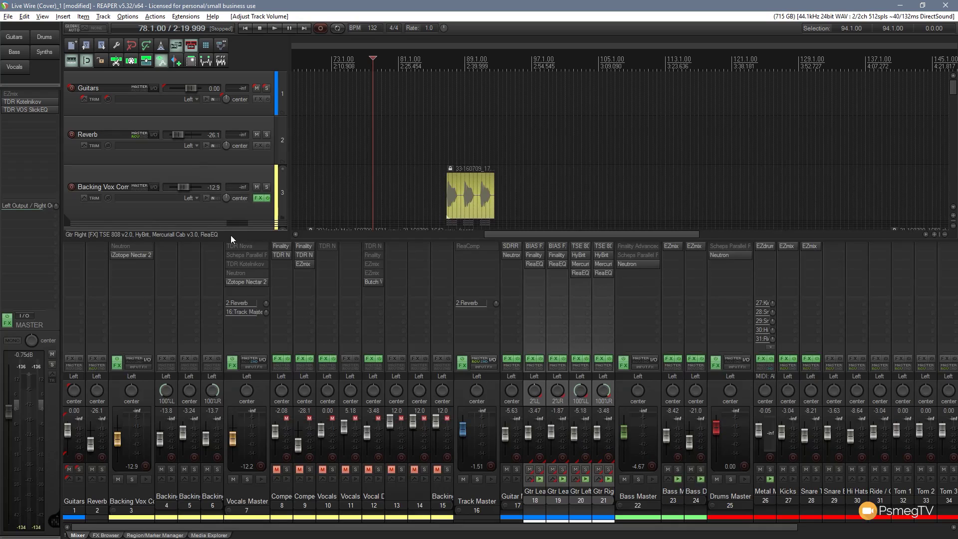
mouse_move(194, 88)
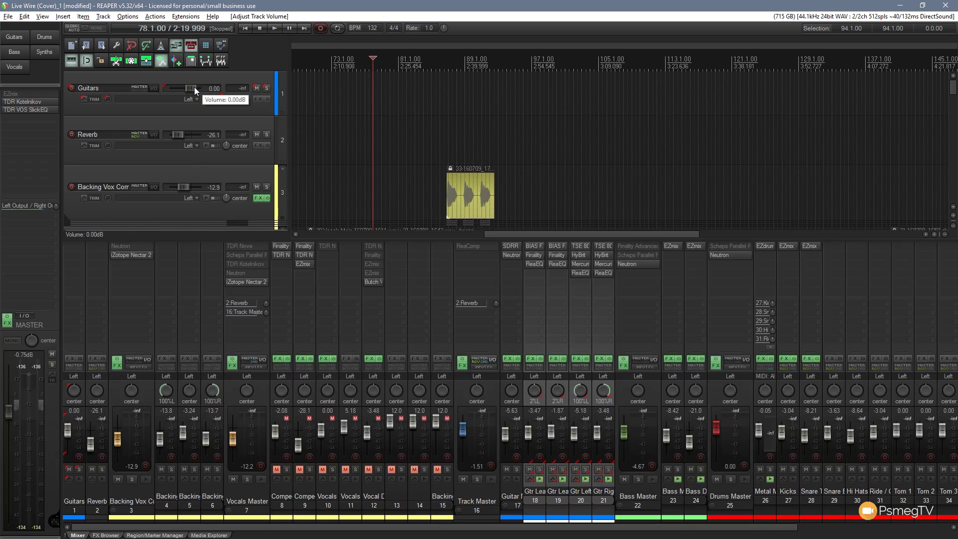
drag(194, 89, 183, 89)
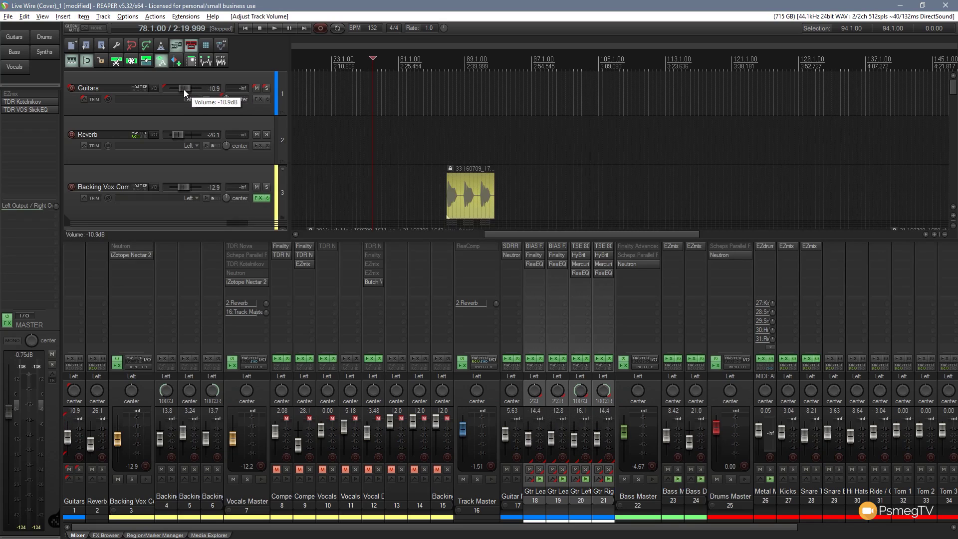
Toggle Guitars' mute, solo and record arm to test the group, then raise Guitars to -4.82 dB.
click(257, 89)
click(256, 87)
click(266, 88)
click(266, 88)
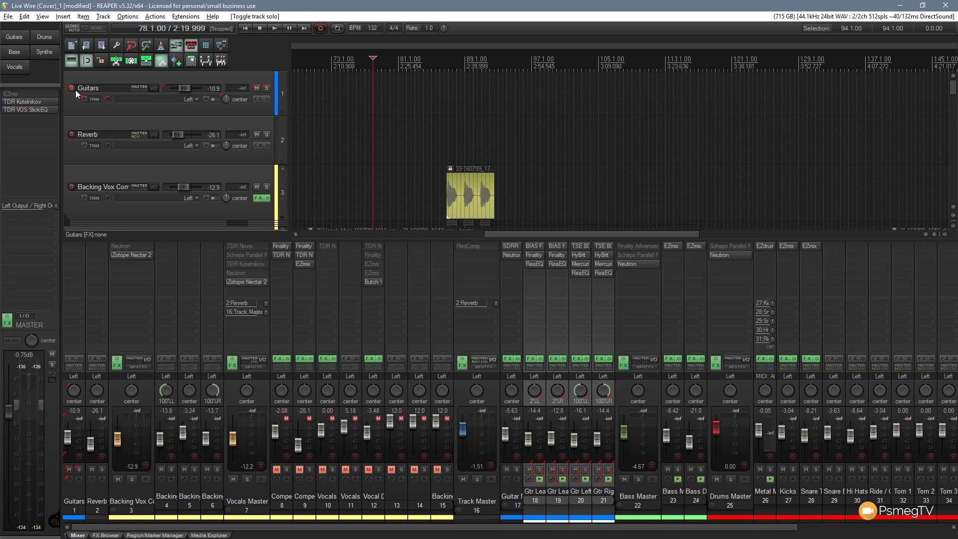
click(72, 89)
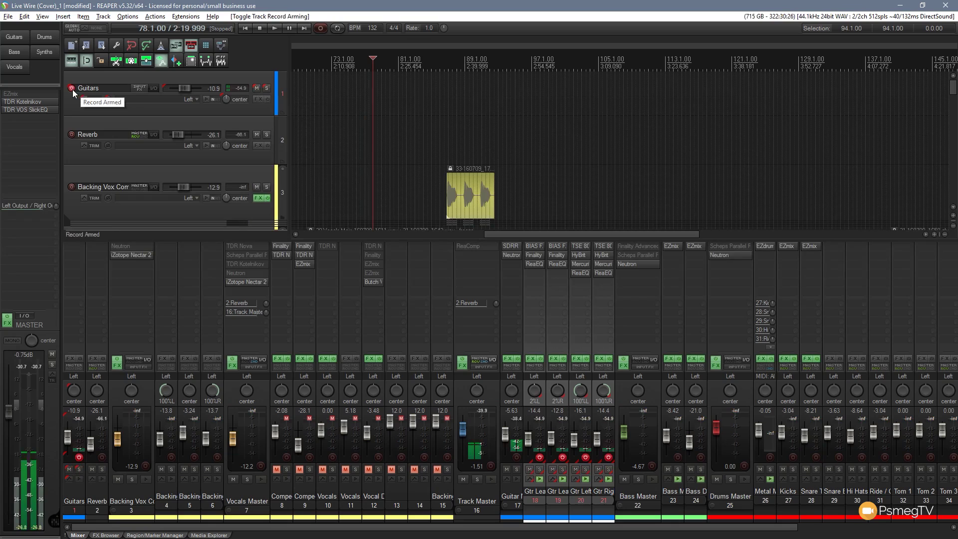
click(72, 89)
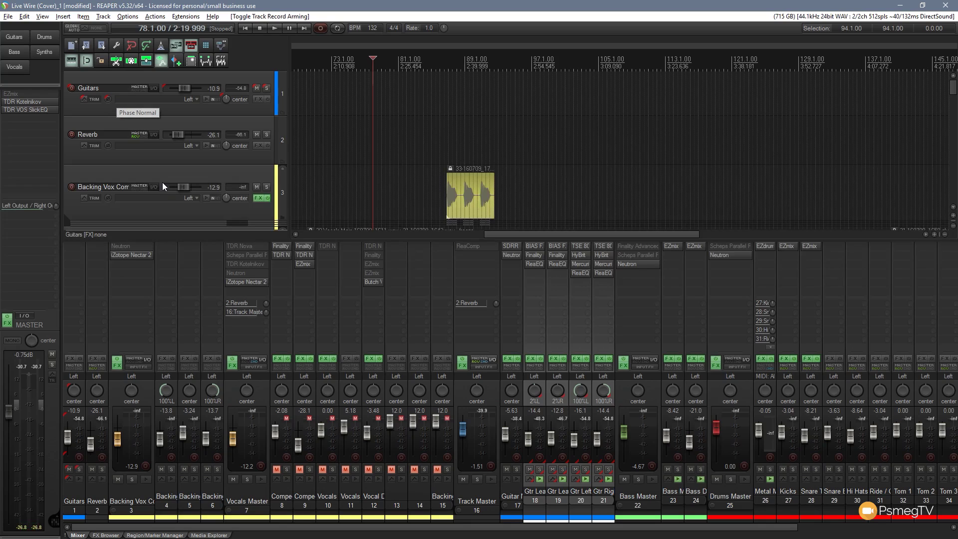
click(180, 109)
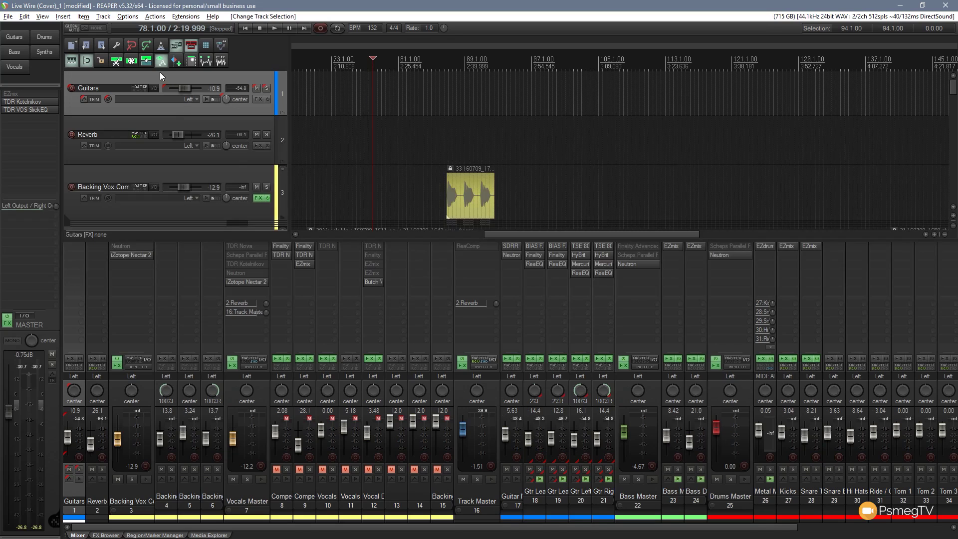
drag(184, 87, 187, 85)
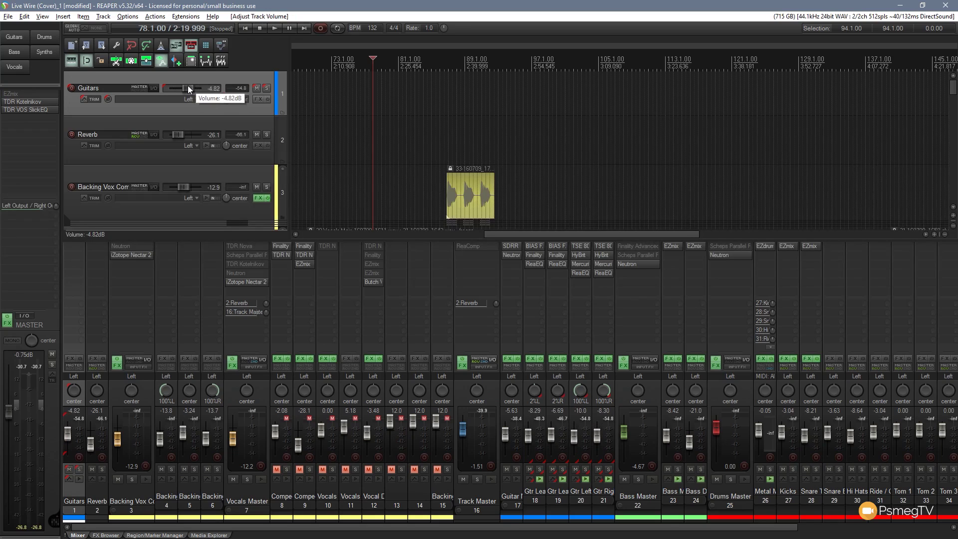